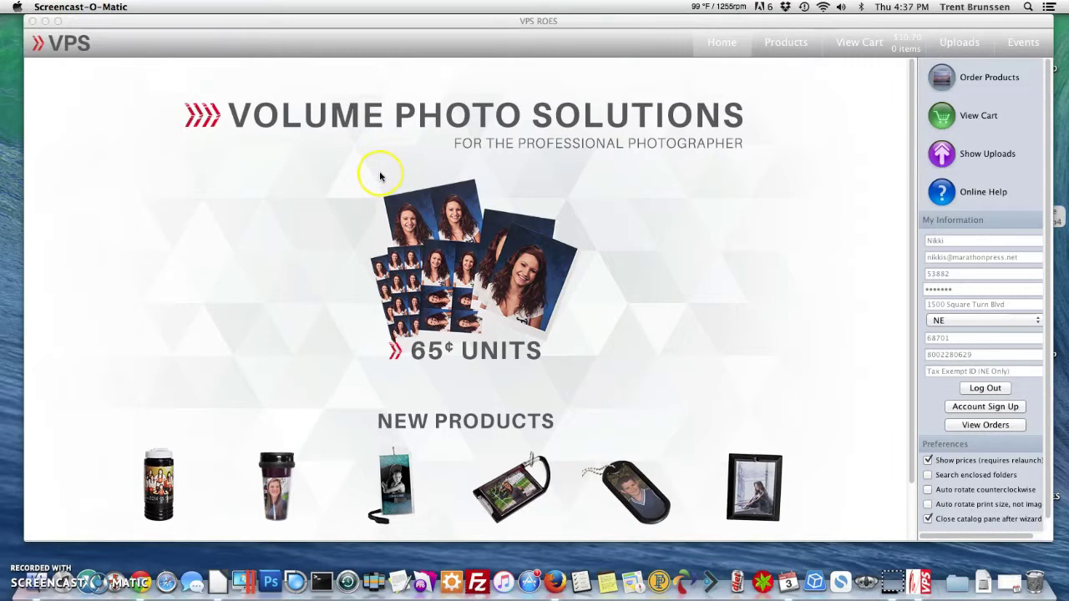
Open the Products designer from the Volume Photo Solutions home page
left_click(788, 46)
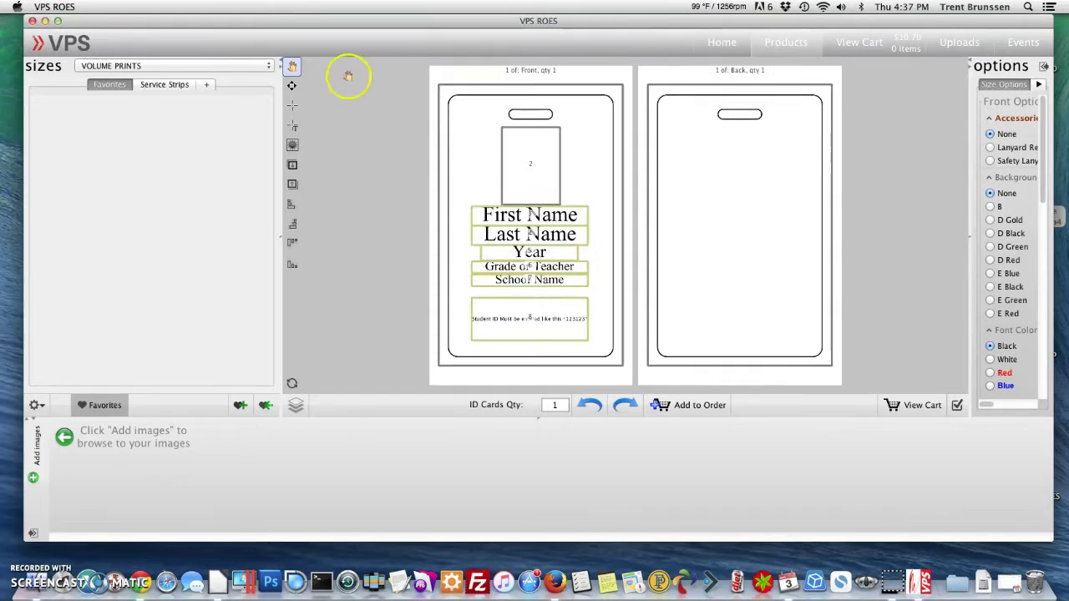
Set the product category to Volume Prints and show the Specialty Items products
left_click(215, 67)
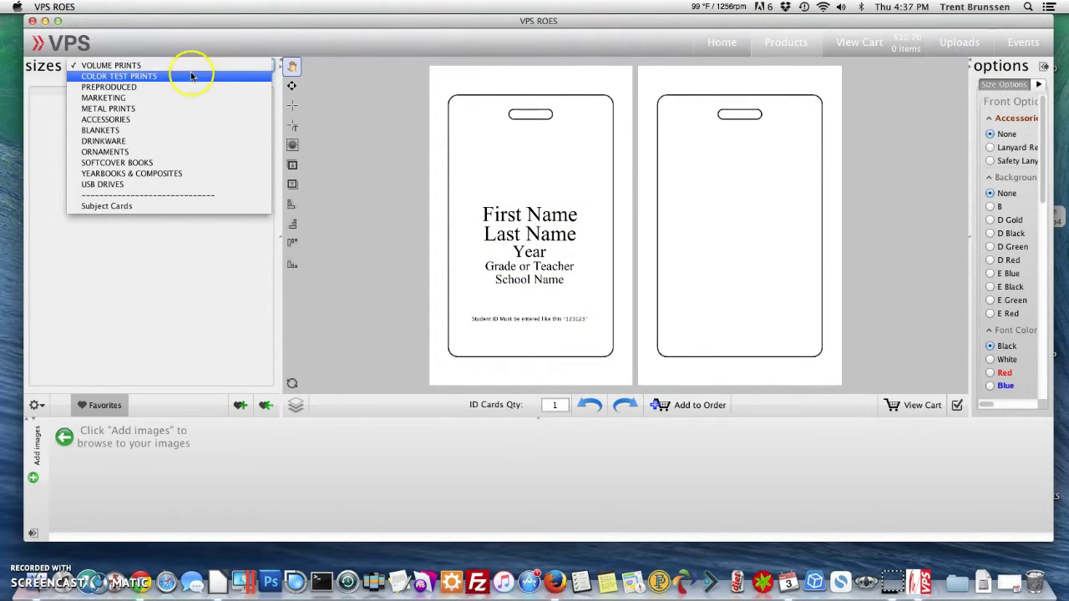
left_click(181, 75)
left_click(181, 67)
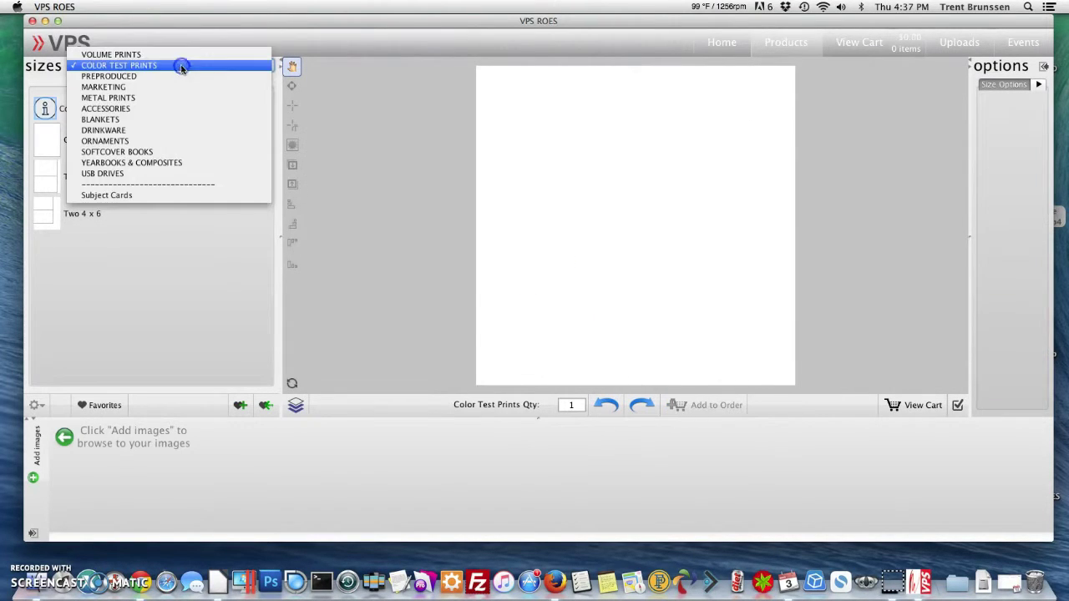
left_click(169, 54)
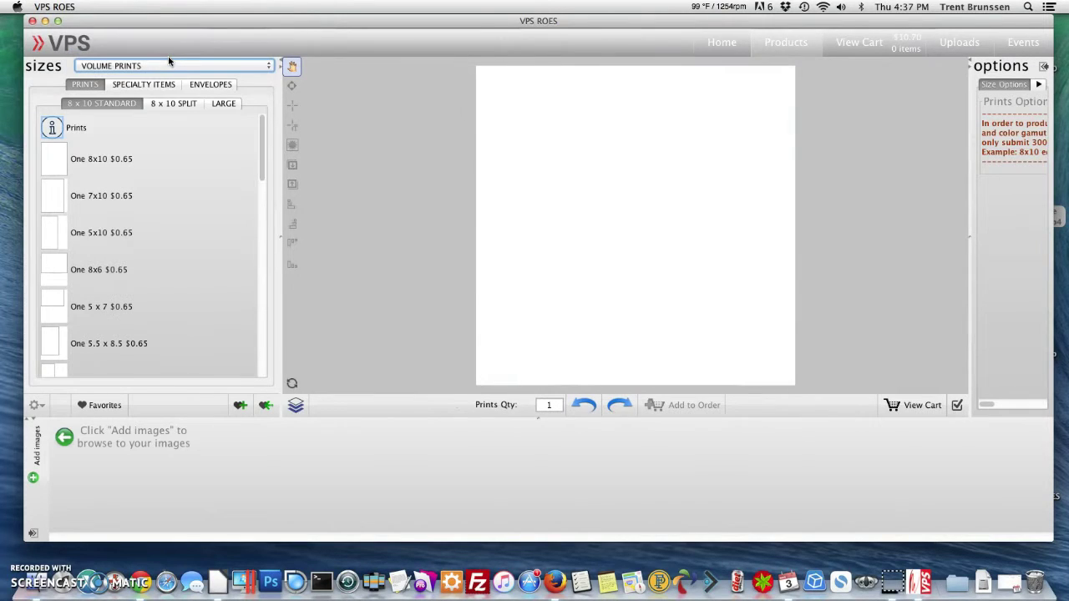
left_click(154, 87)
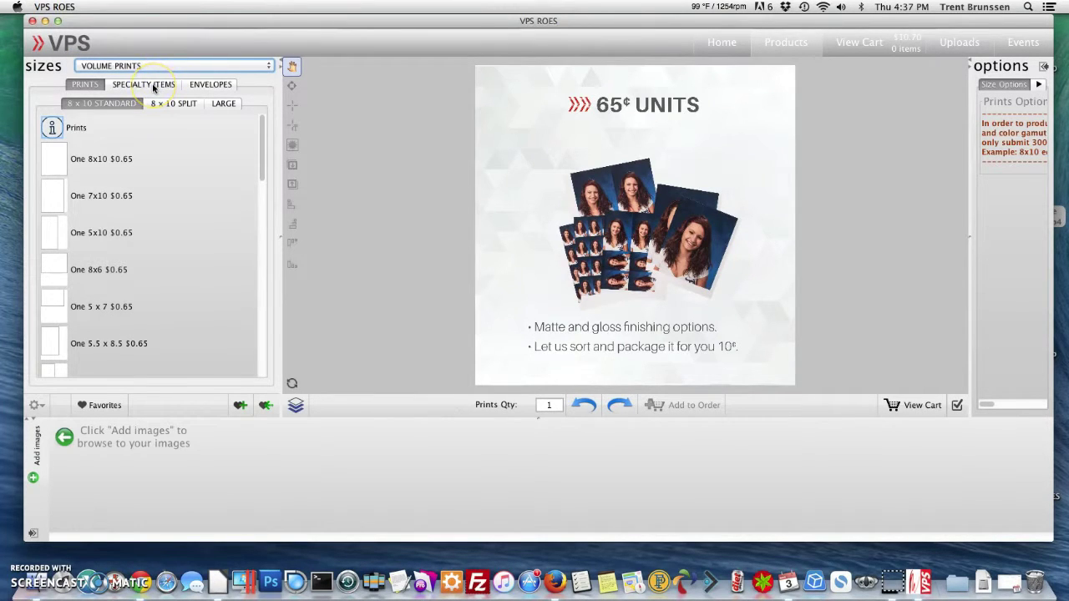
Choose ID Cards and load the vertical ID card front-and-back template
left_click(258, 104)
left_click(260, 106)
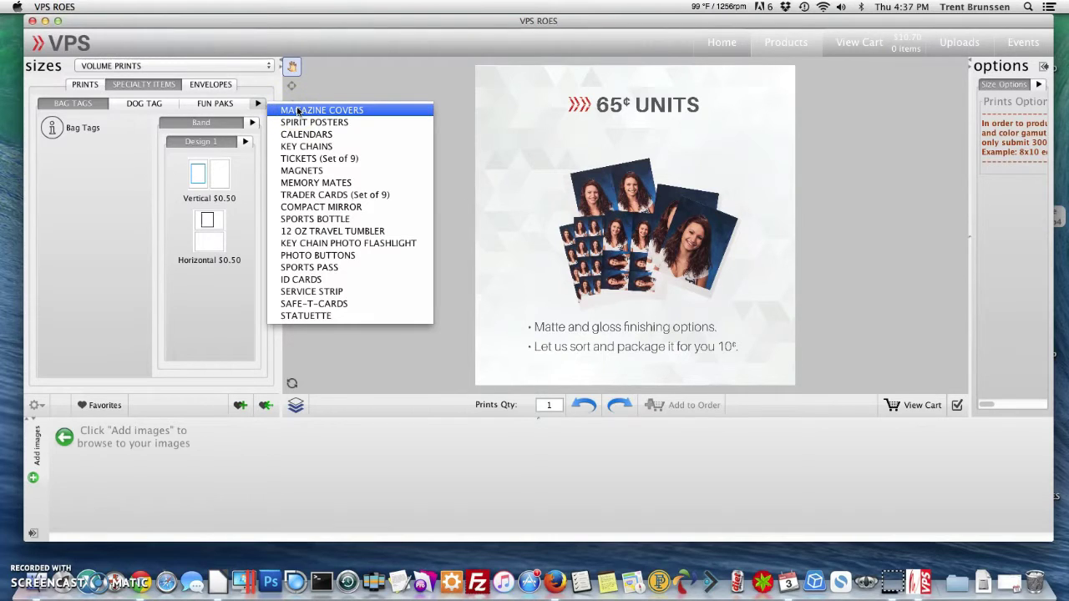
left_click(316, 282)
left_click(321, 283)
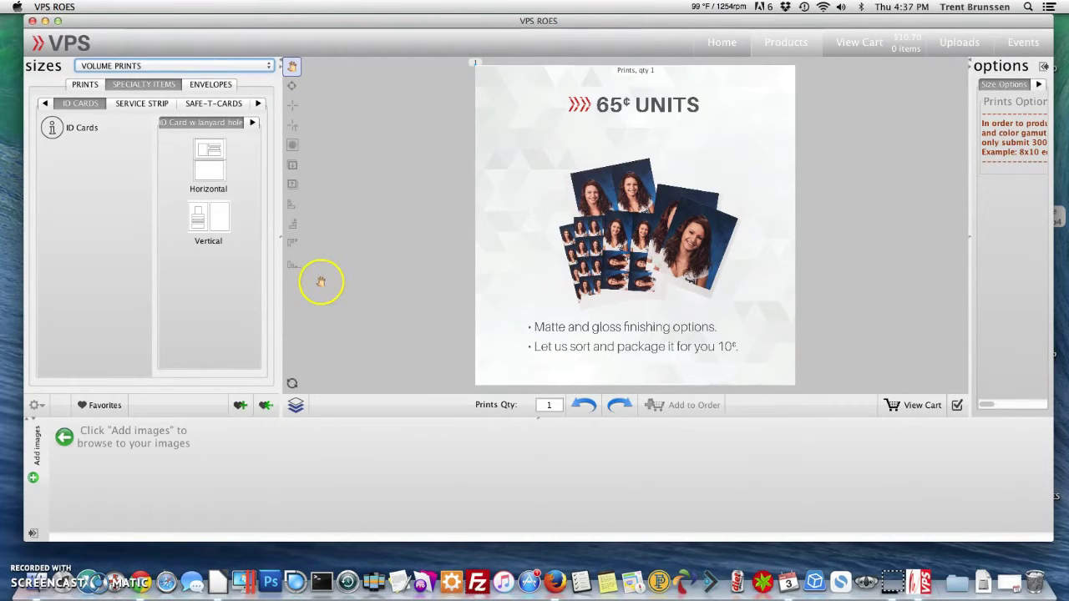
left_click(212, 222)
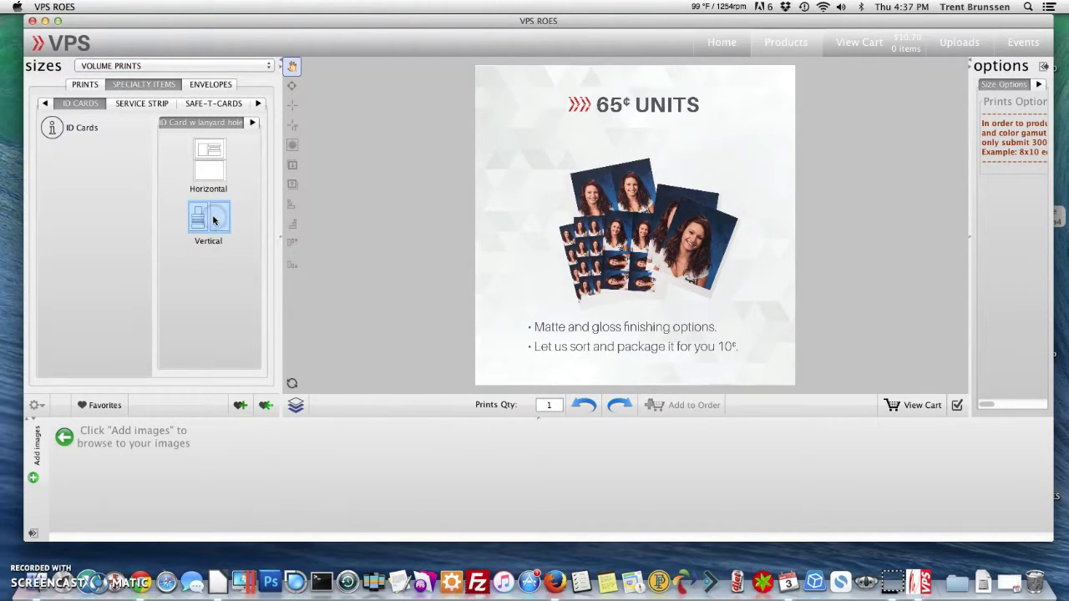
left_click(213, 219)
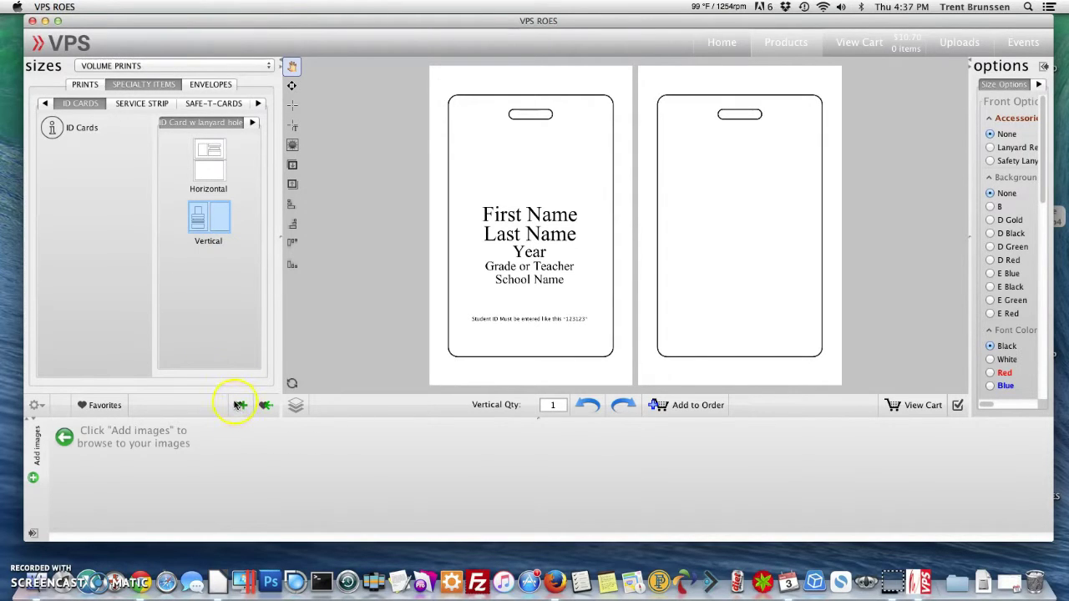
Save the vertical ID card as the favorite 'ID Cards', then go to Events
left_click(243, 407)
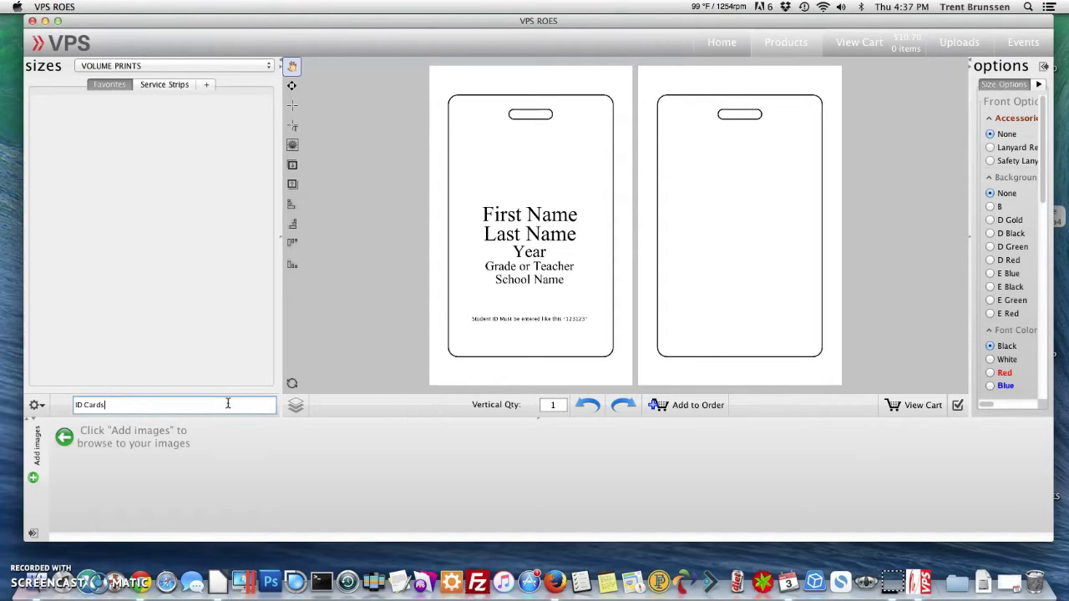
key("Return")
left_click(160, 147)
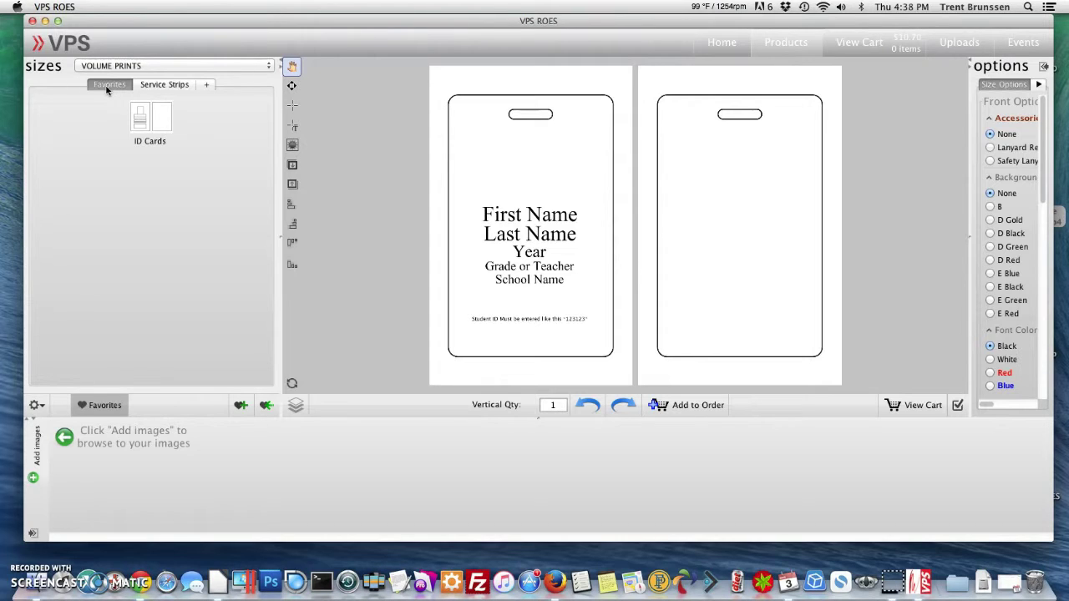
left_click(1019, 42)
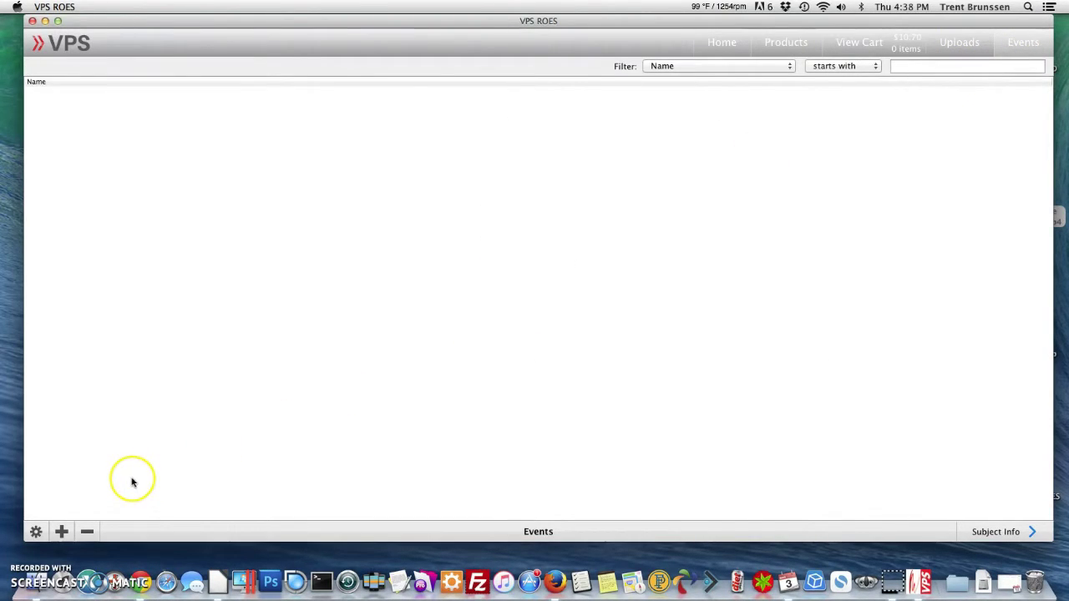
Add a new event and rename it from Untitled to 'ID Badges Job'
left_click(63, 533)
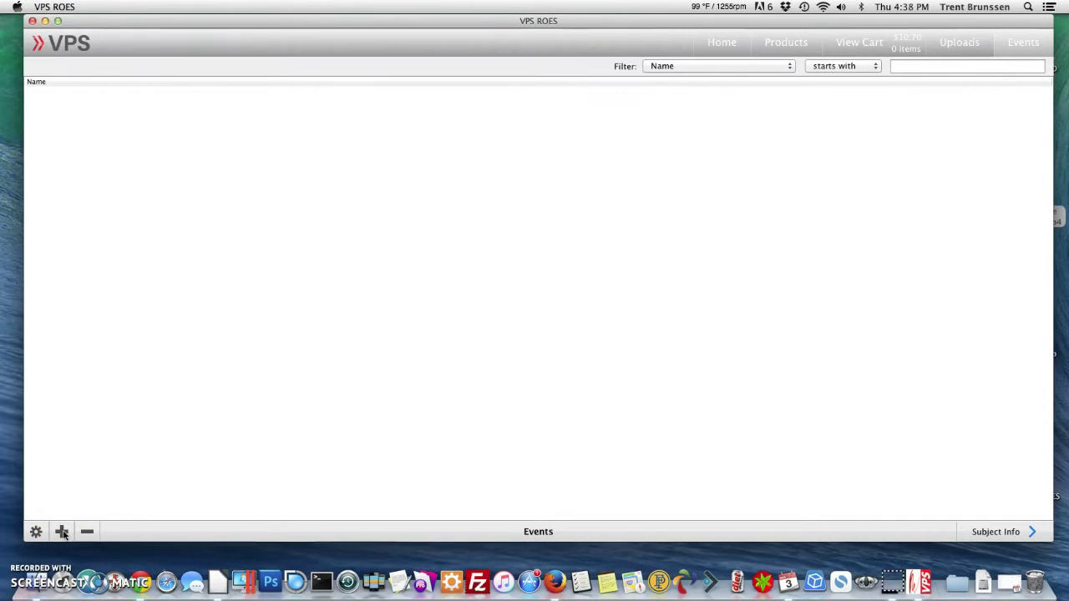
left_click(63, 533)
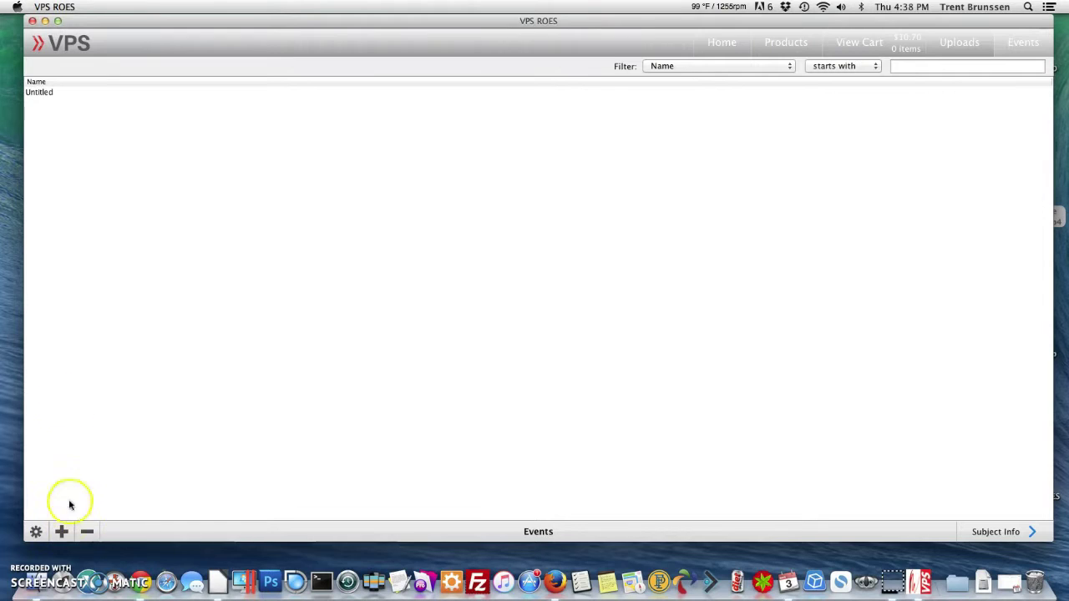
left_click(41, 92)
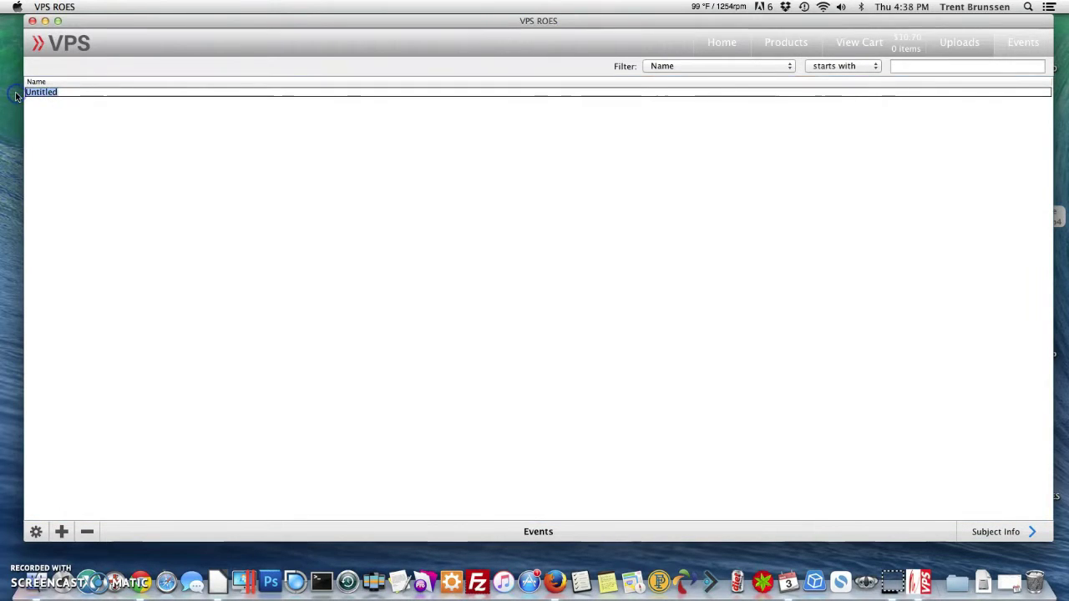
key("BackSpace")
type("ID")
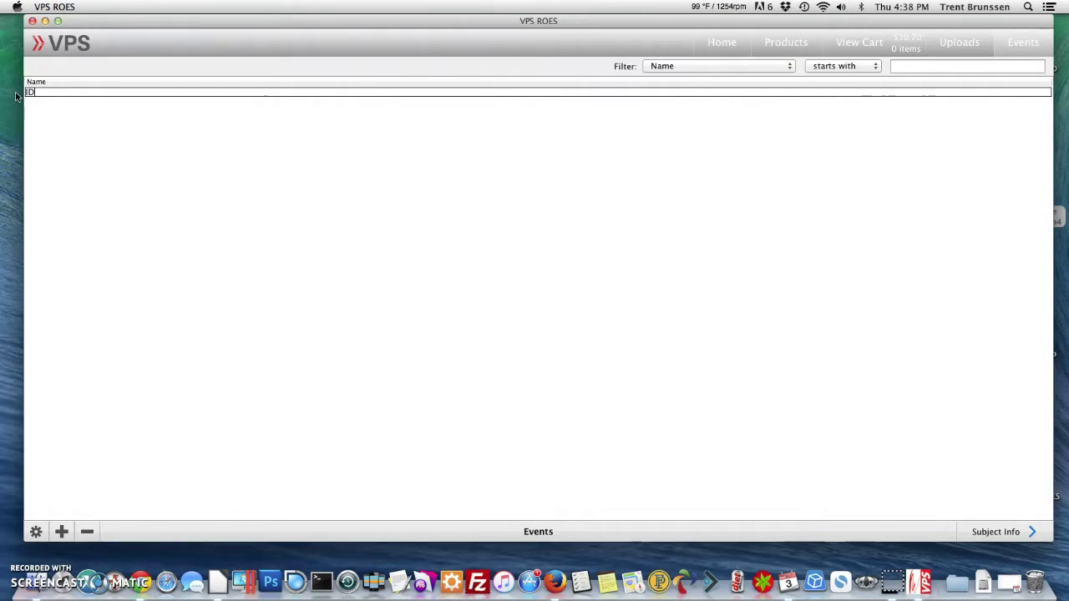
type(" Badge")
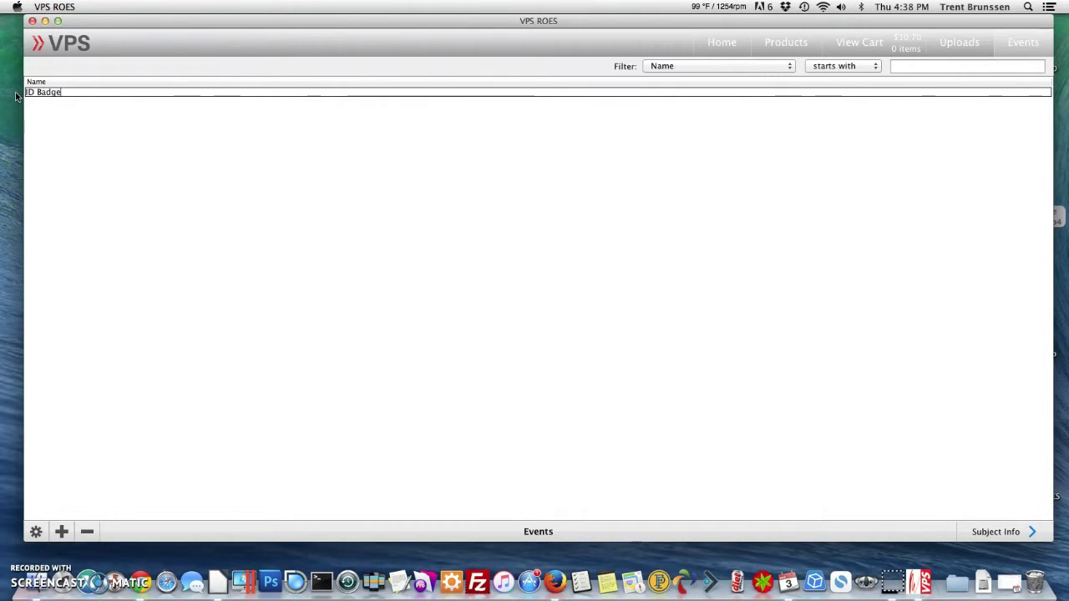
type("s Job")
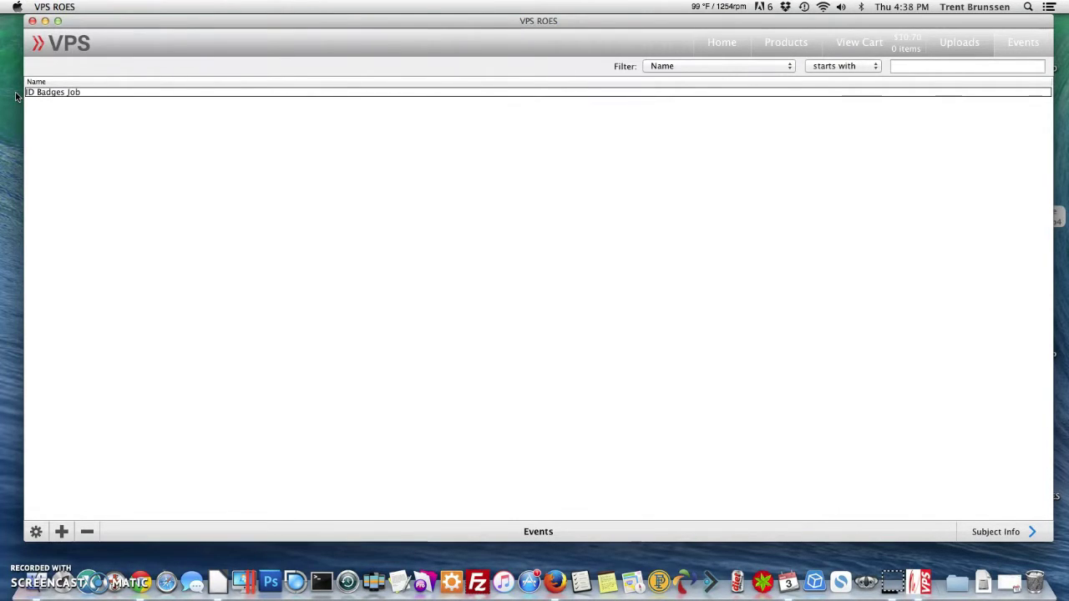
left_click(239, 163)
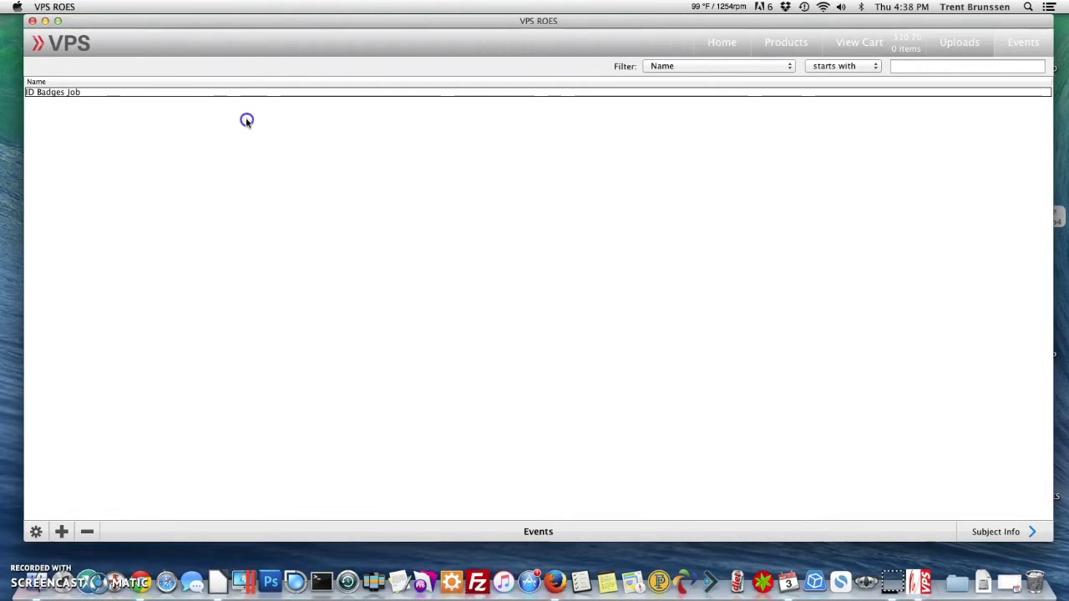
double_click(239, 91)
left_click(259, 165)
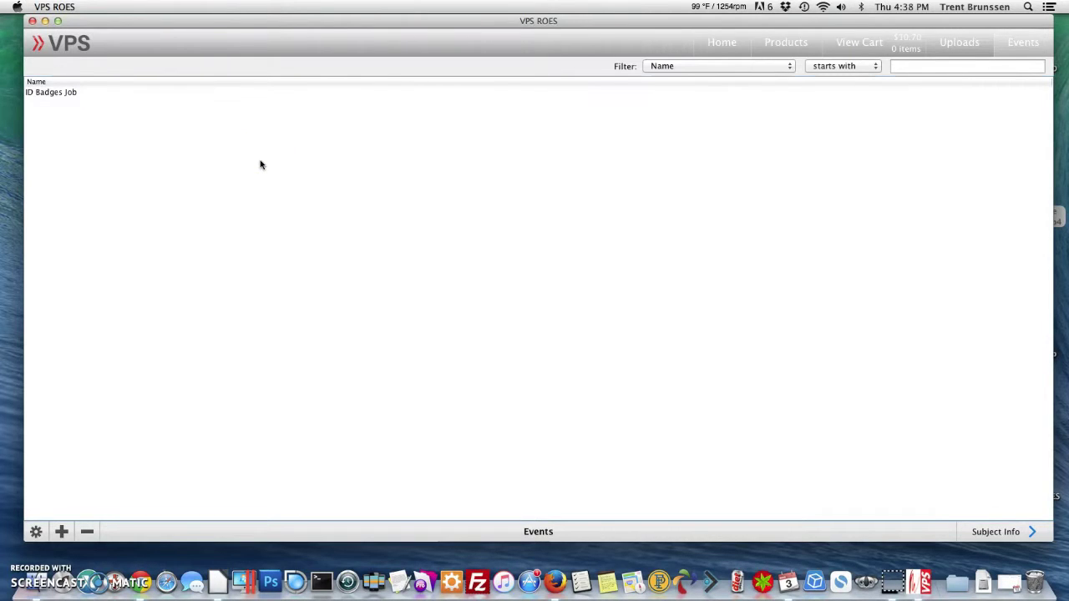
left_click(73, 92)
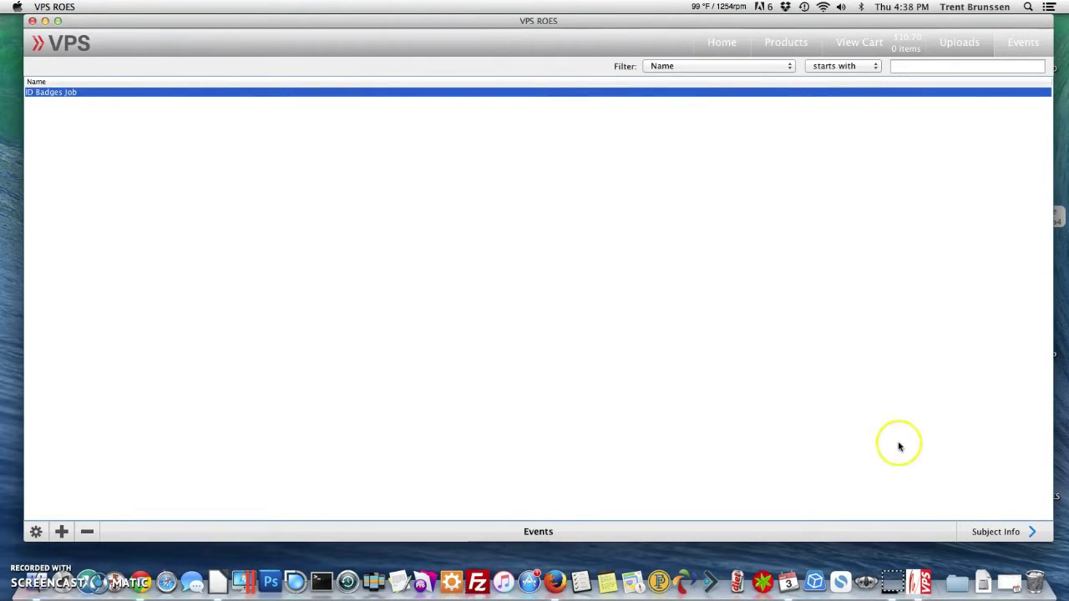
Import subject data from Test School.csv, comma-separated, with the first row as field names
left_click(996, 533)
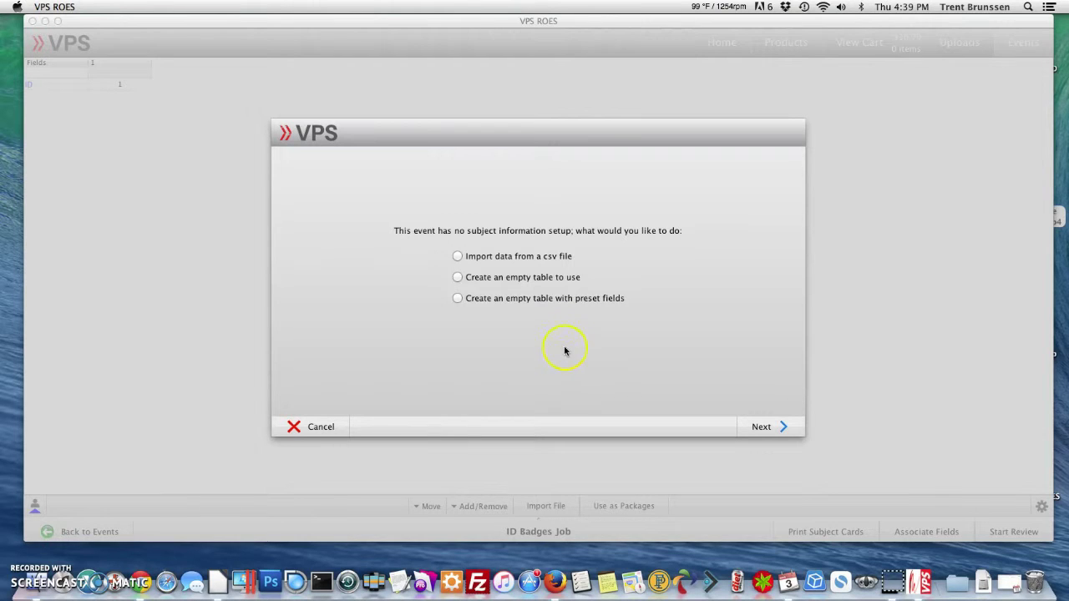
left_click(457, 257)
left_click(763, 428)
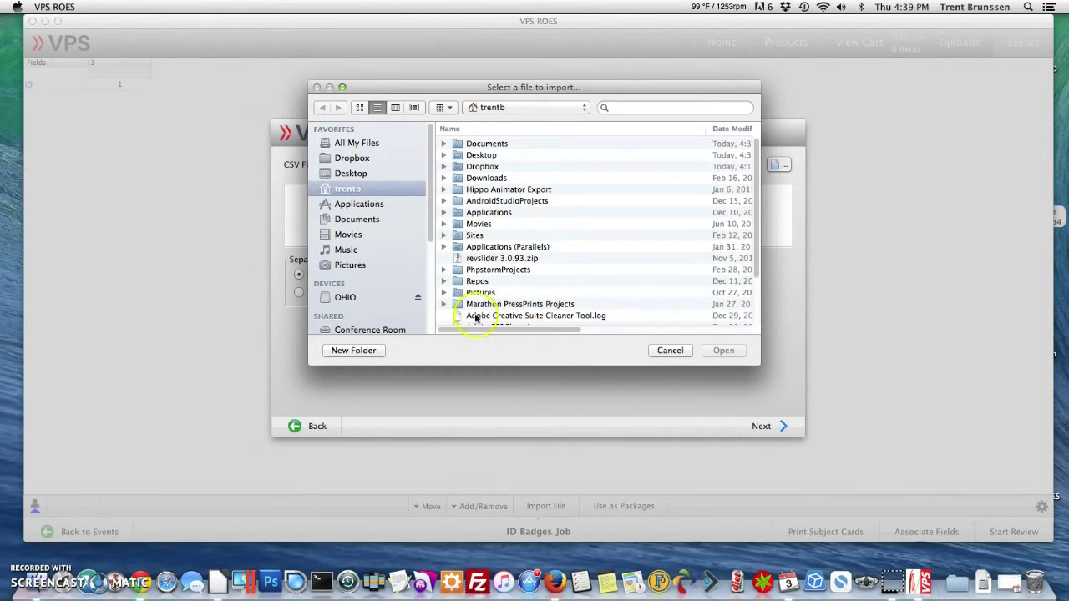
left_click(358, 174)
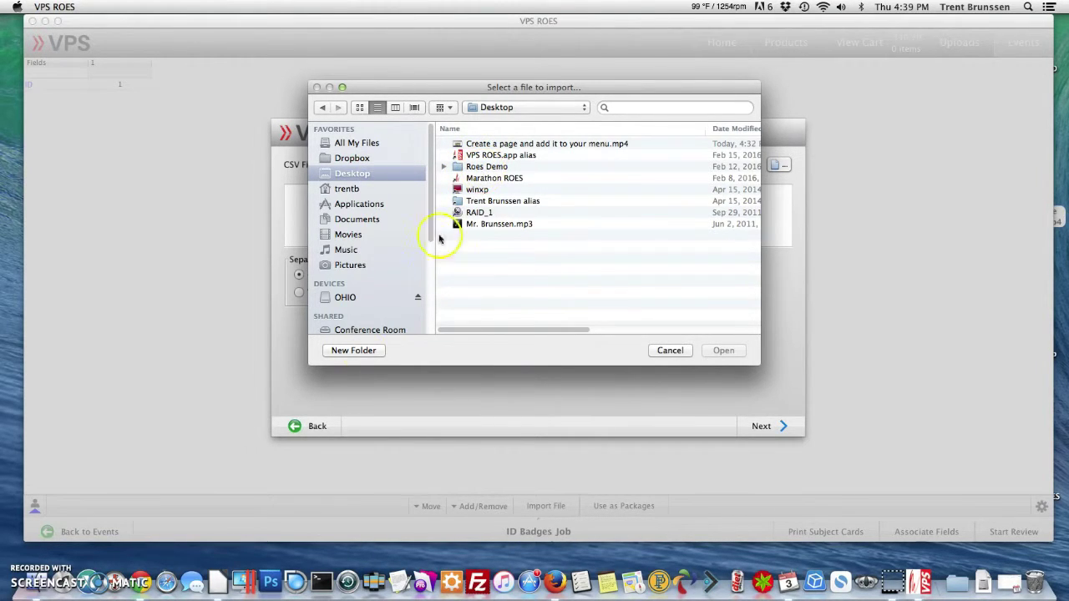
left_click(20, 547)
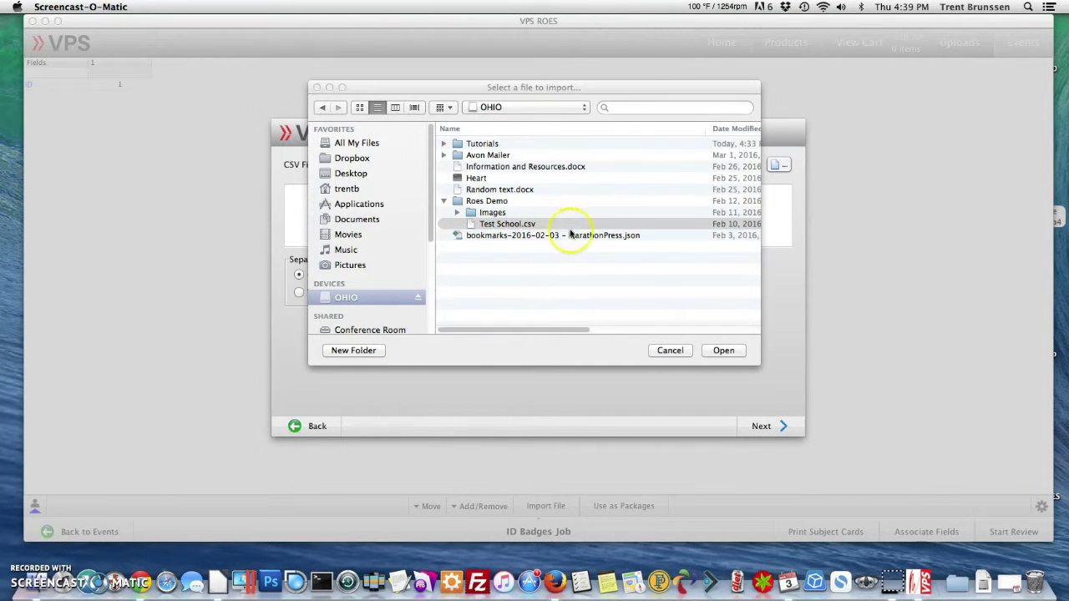
left_click(724, 350)
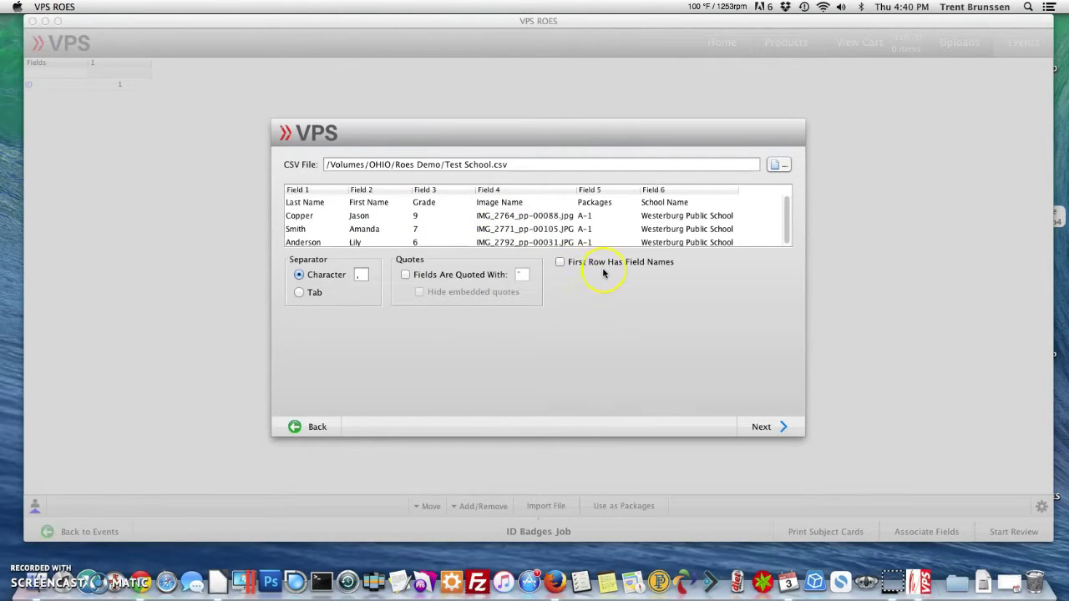
left_click(560, 262)
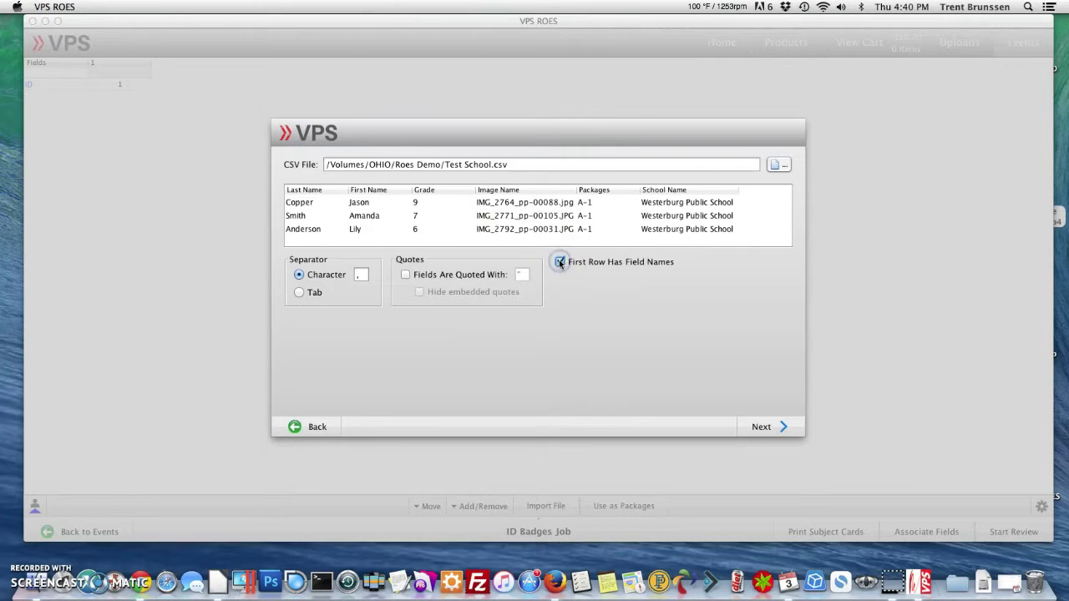
Import the student records, keep Favorites as the package group, and choose to select images now
left_click(764, 427)
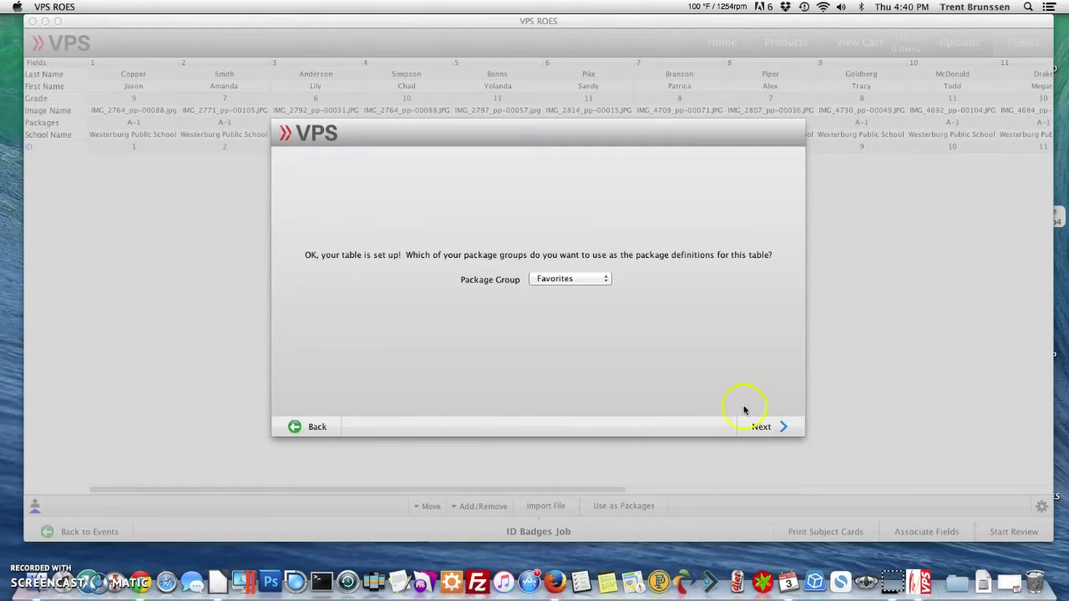
left_click(607, 280)
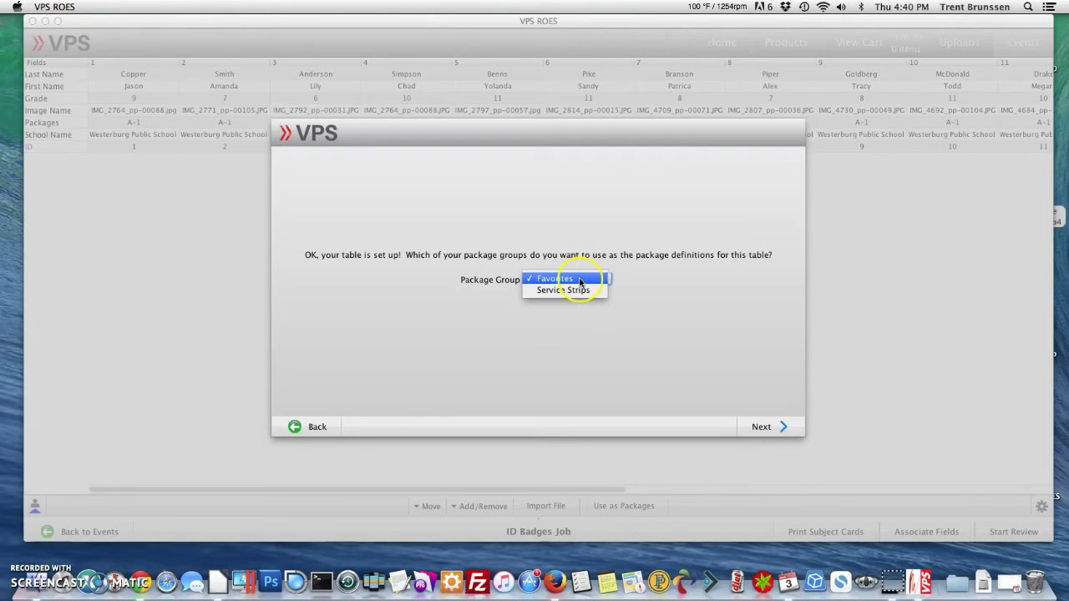
left_click(578, 280)
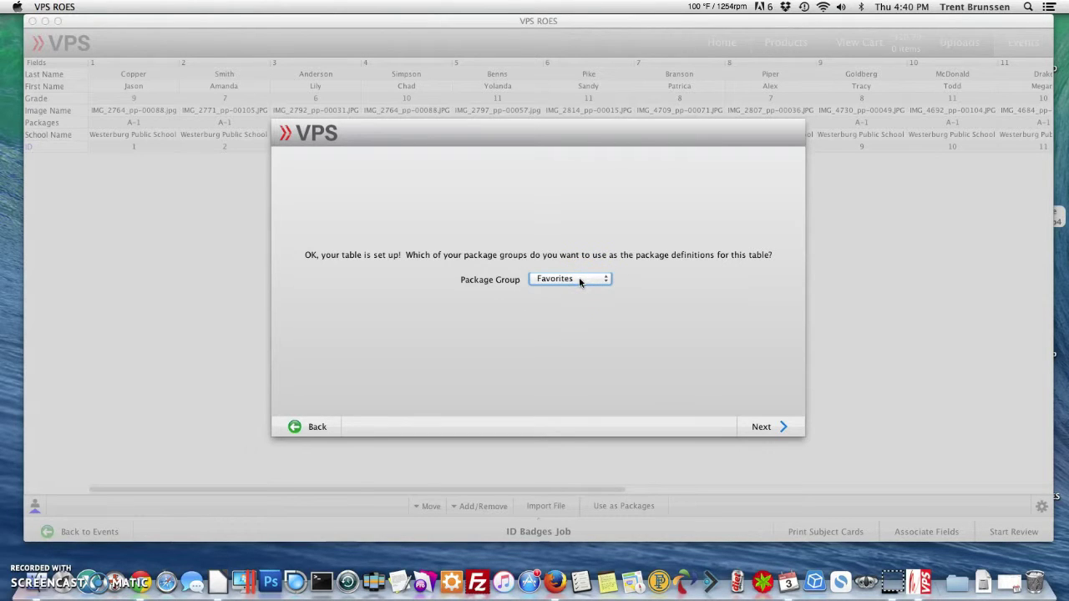
left_click(782, 429)
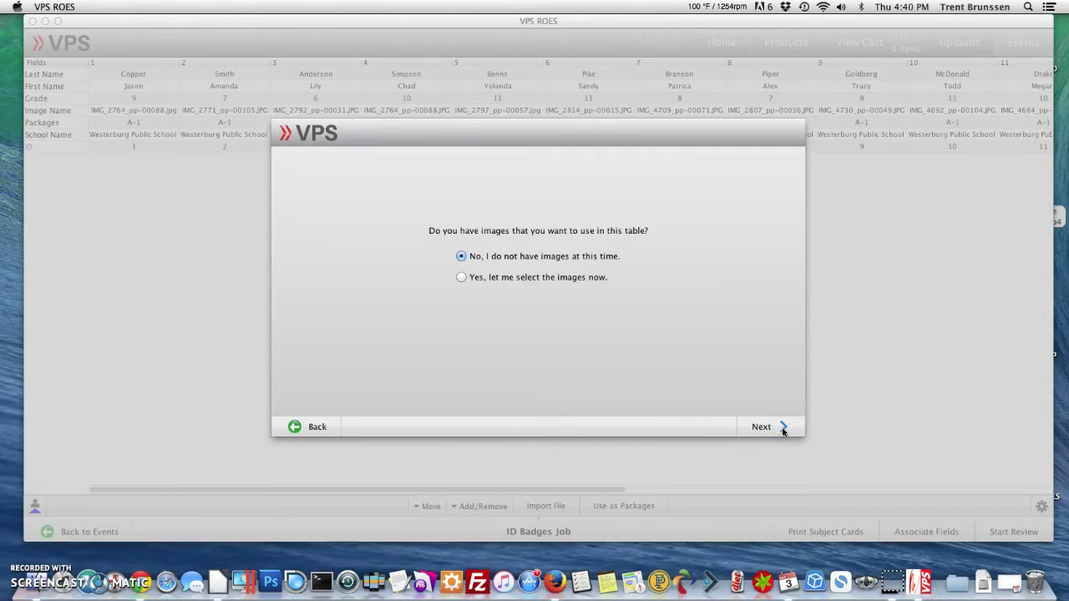
left_click(461, 278)
Use the Roes Demo Images folder as the photo source and finish the wizard
left_click(779, 428)
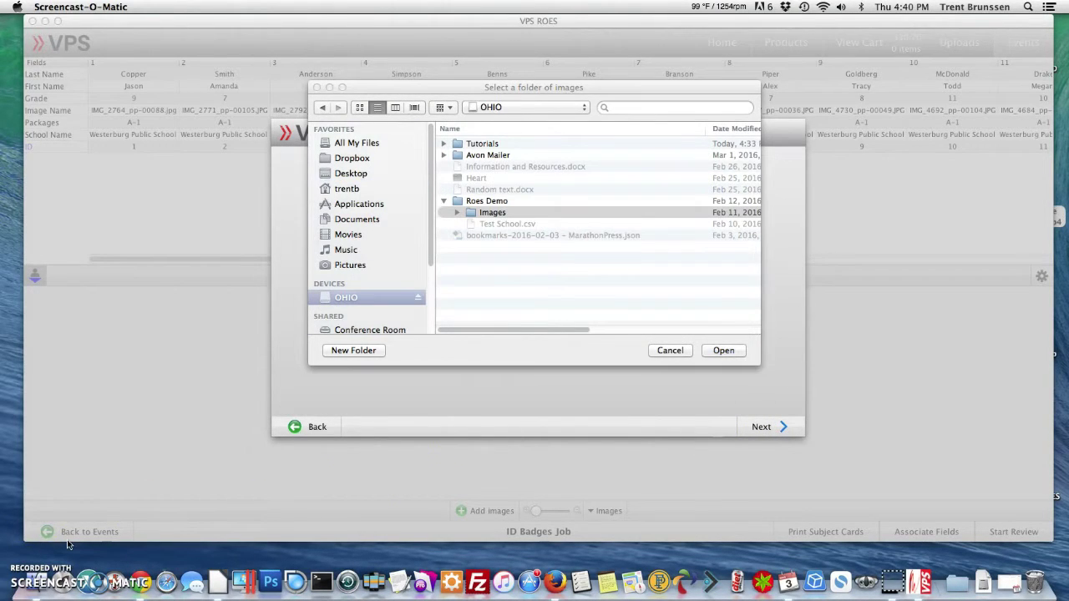
left_click(211, 407)
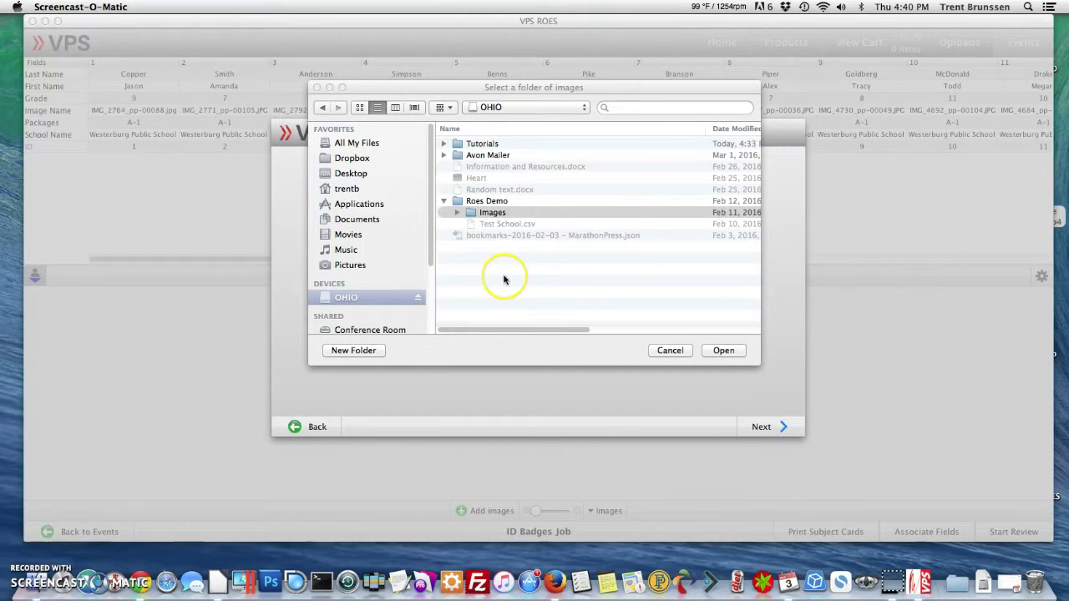
left_click(507, 214)
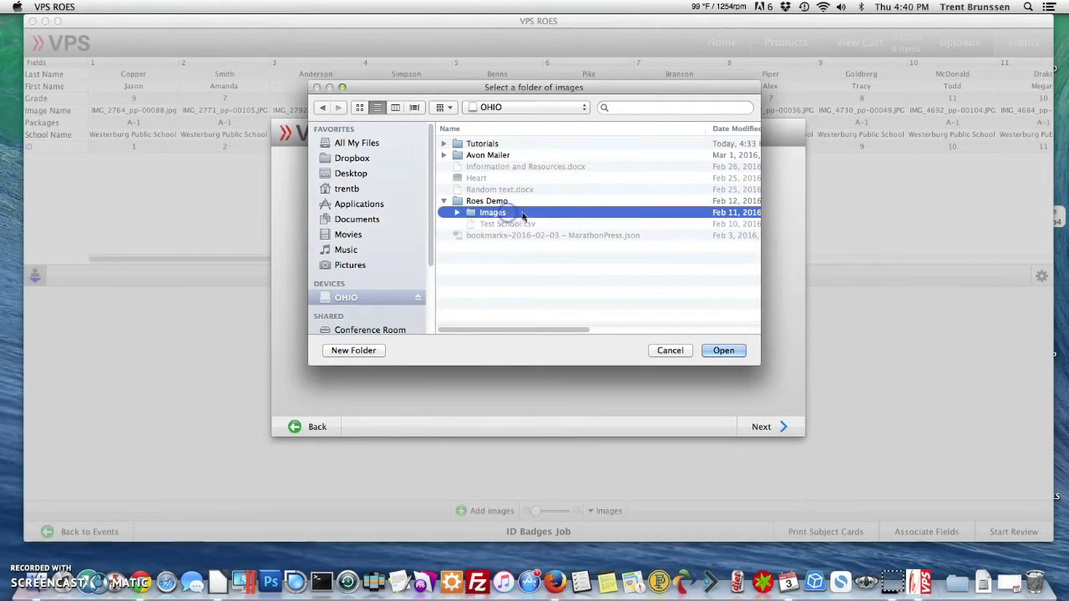
left_click(719, 351)
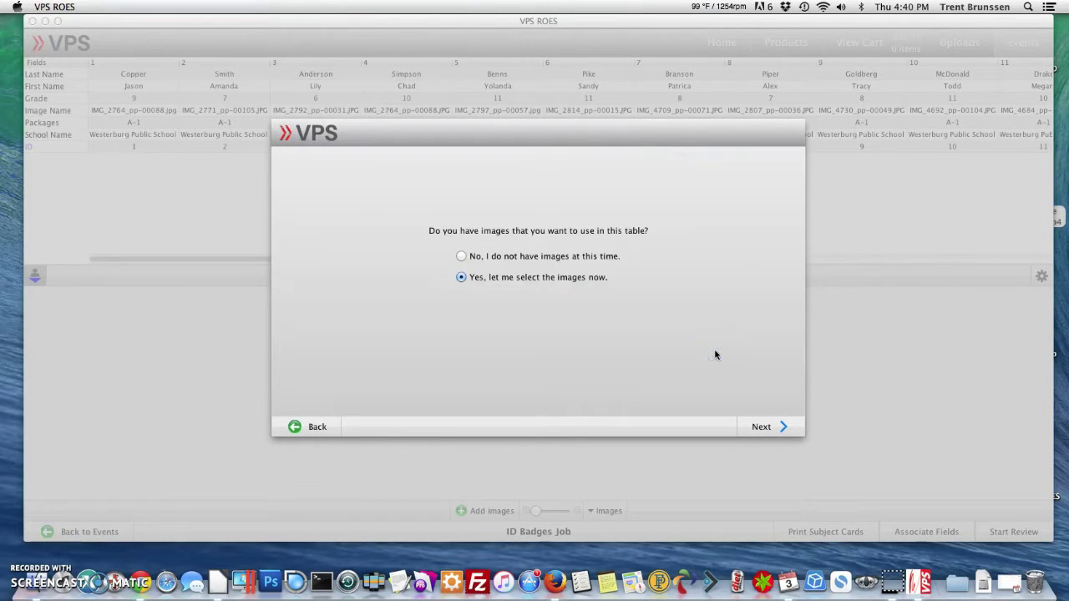
left_click(764, 427)
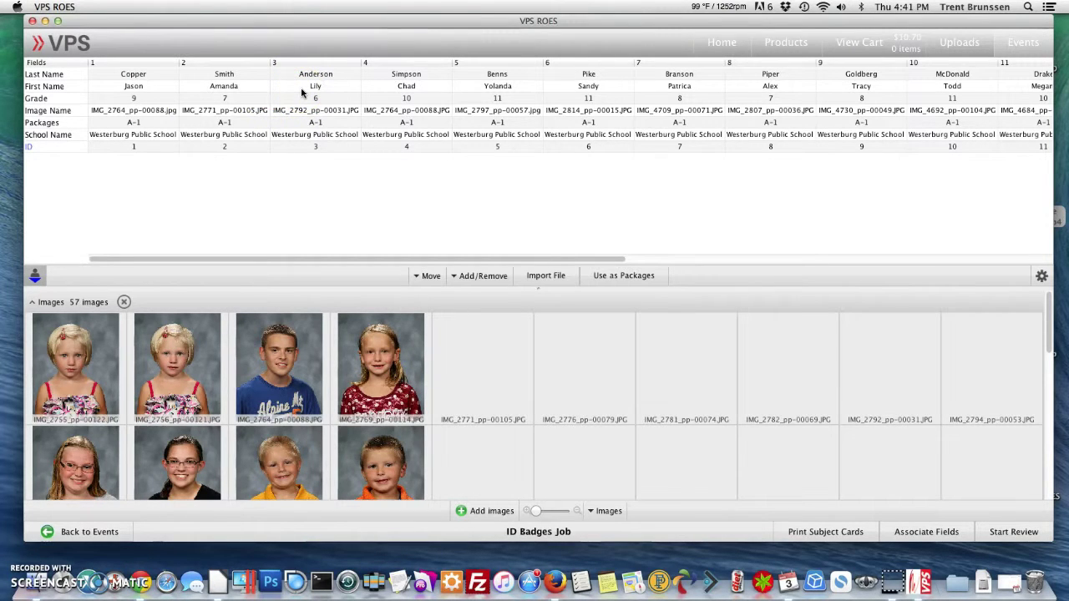
Rename the School Name and Image Name fields to SchoolName and ImageName
left_click(52, 136)
left_click(53, 136)
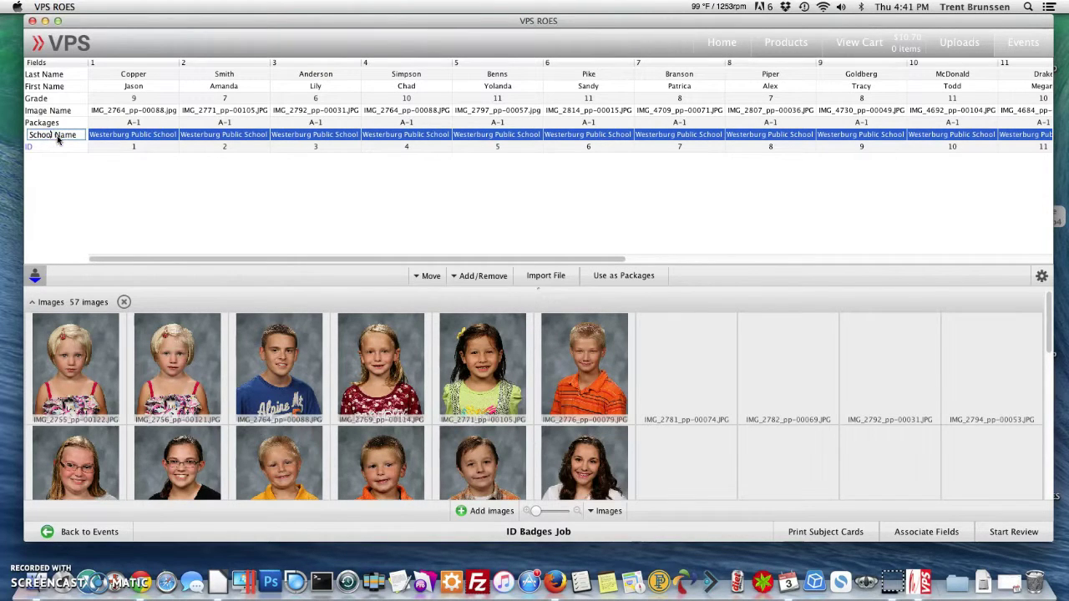
key("BackSpace")
left_click(49, 111)
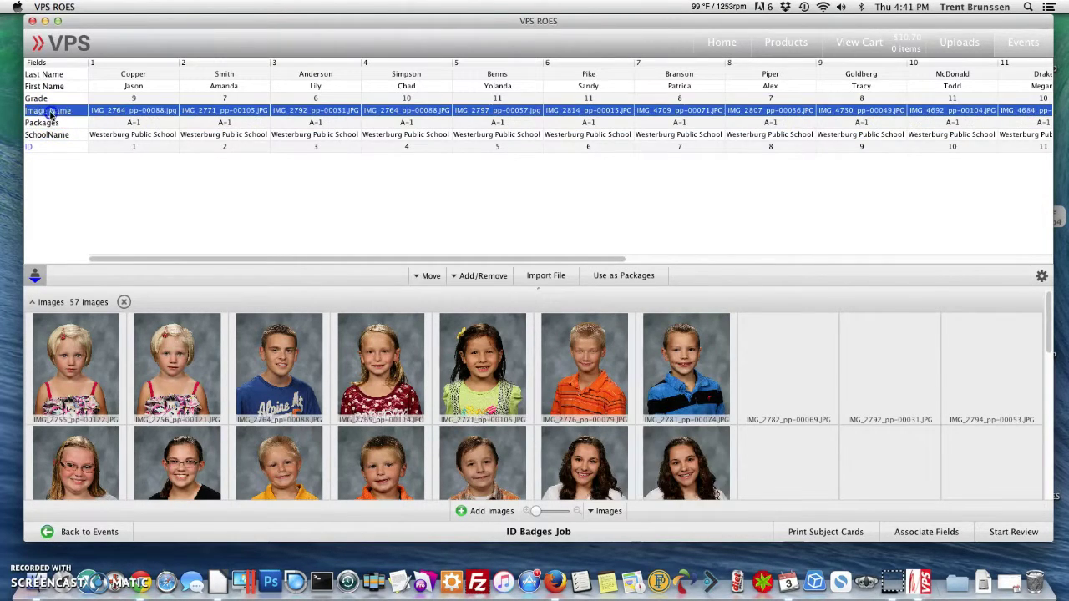
left_click(50, 112)
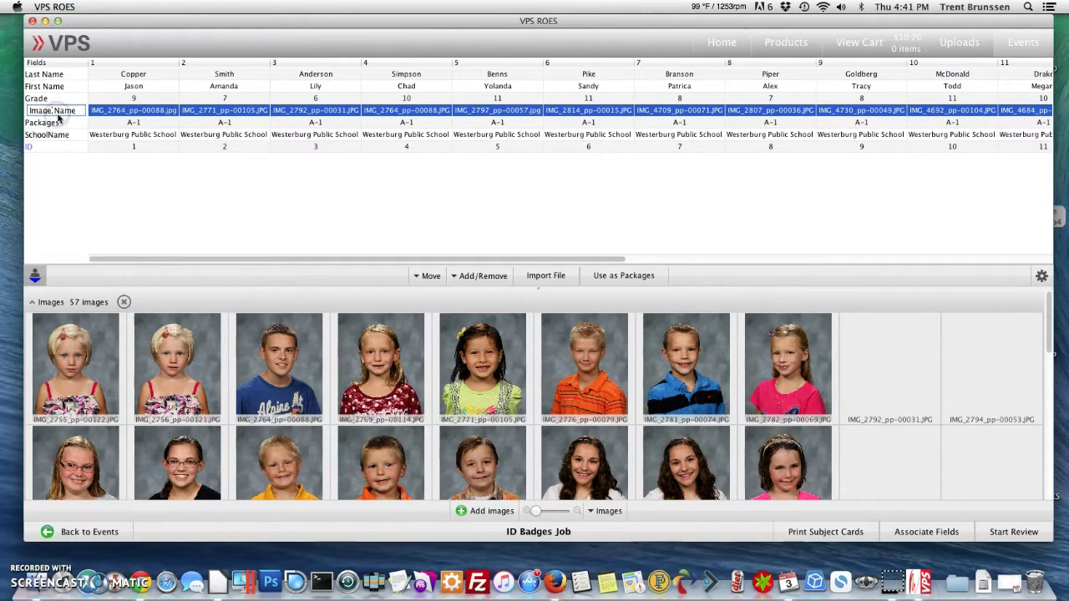
key("BackSpace")
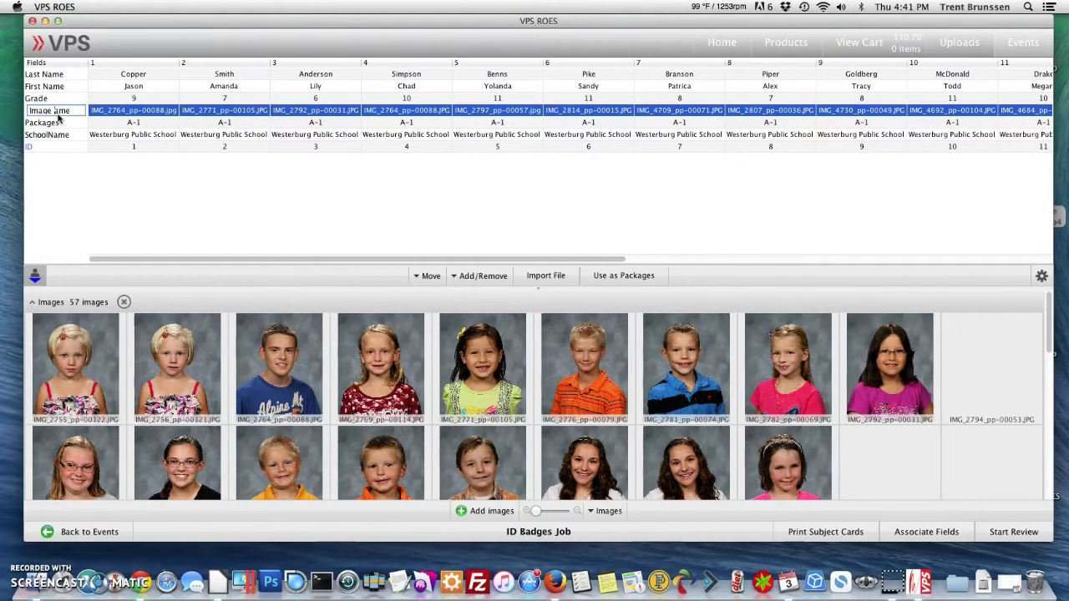
key("BackSpace")
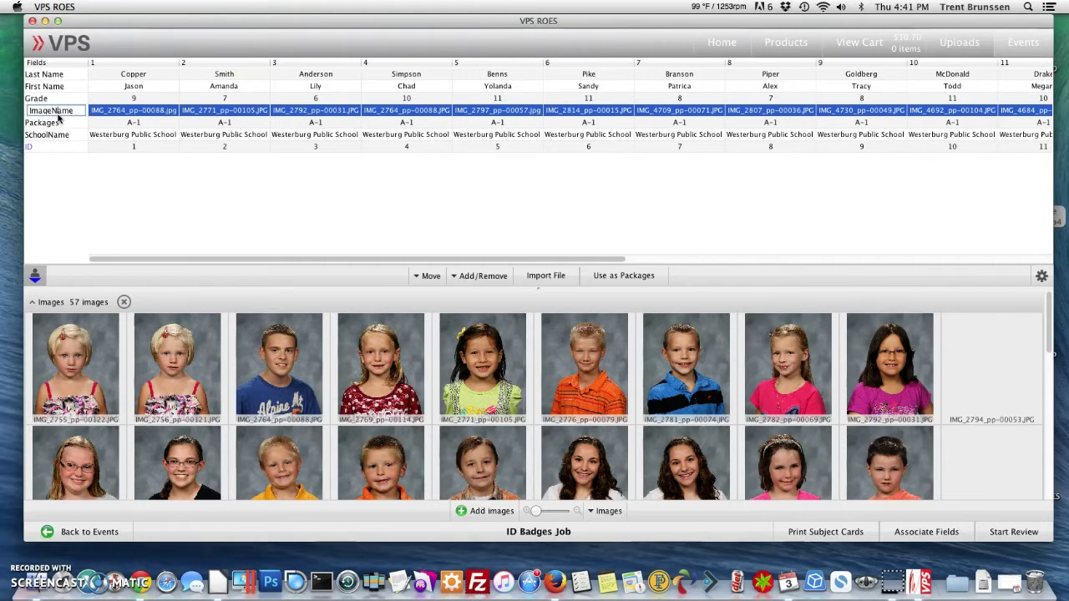
Rename First Name and Last Name to FirstName and LastName, then select the Packages row
left_click(46, 87)
left_click(46, 87)
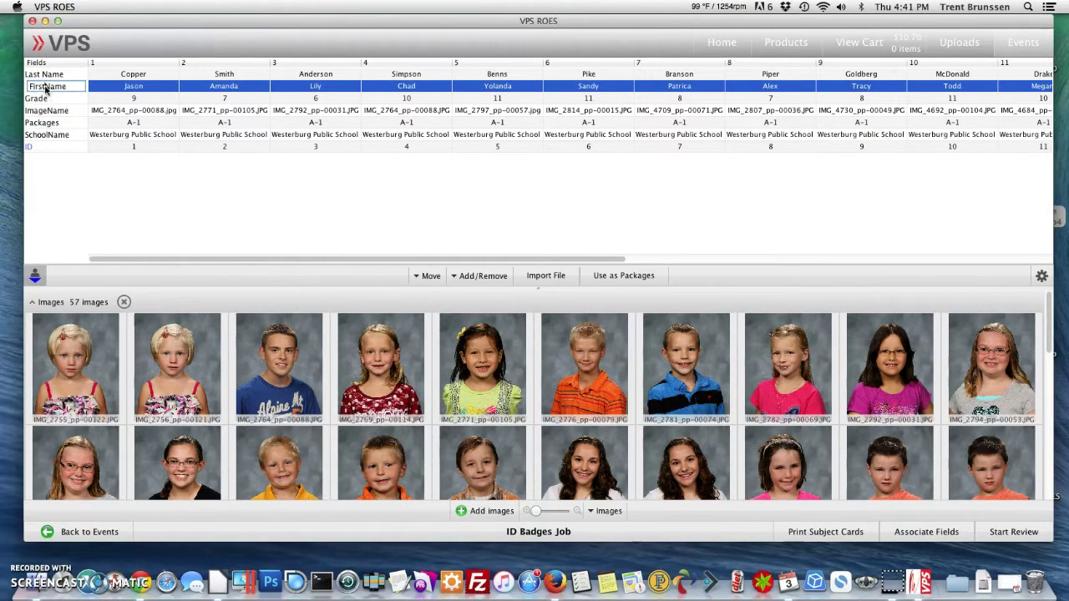
left_click(47, 76)
left_click(47, 75)
key("BackSpace")
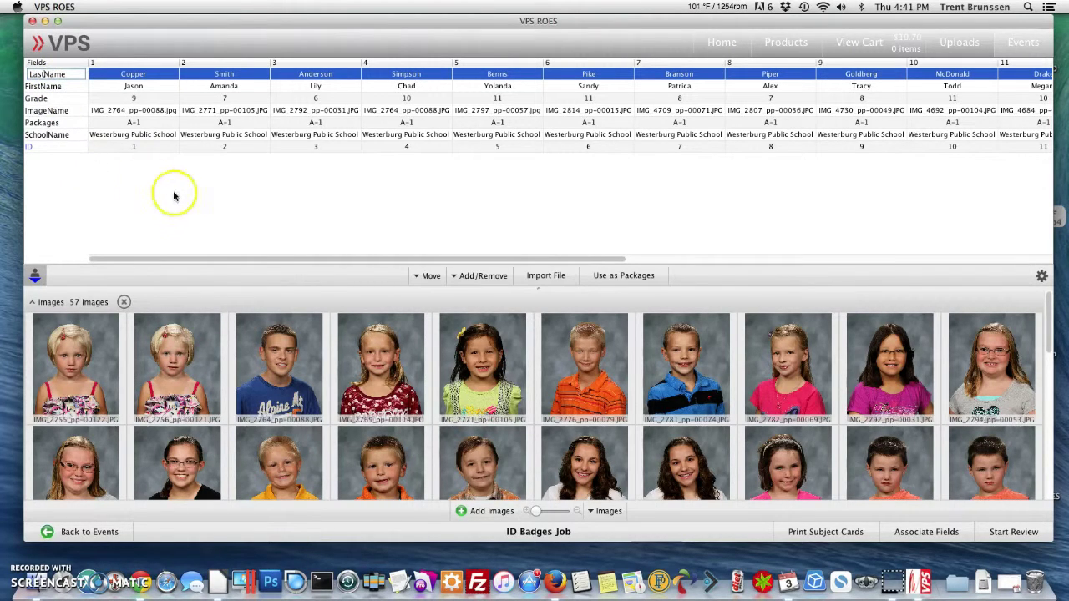
left_click(171, 123)
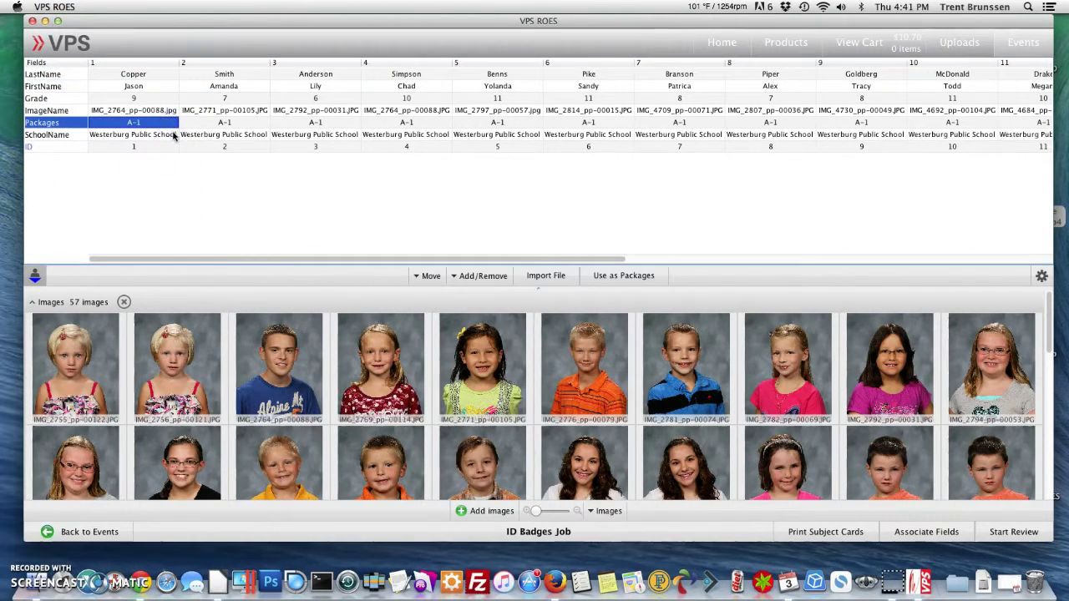
left_click(159, 134)
left_click(63, 125)
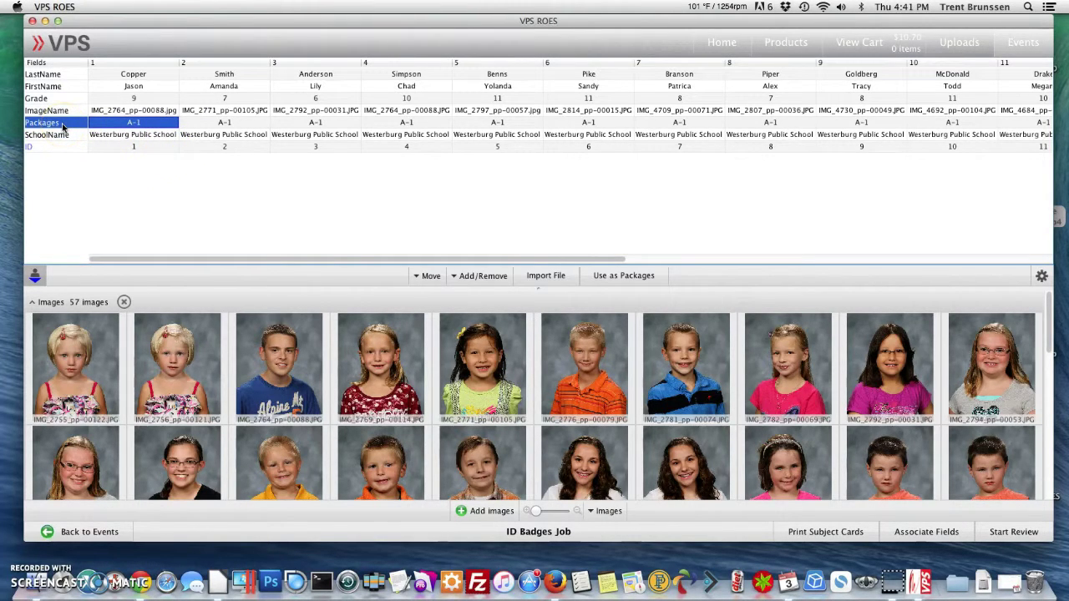
left_click(62, 124)
left_click(50, 134)
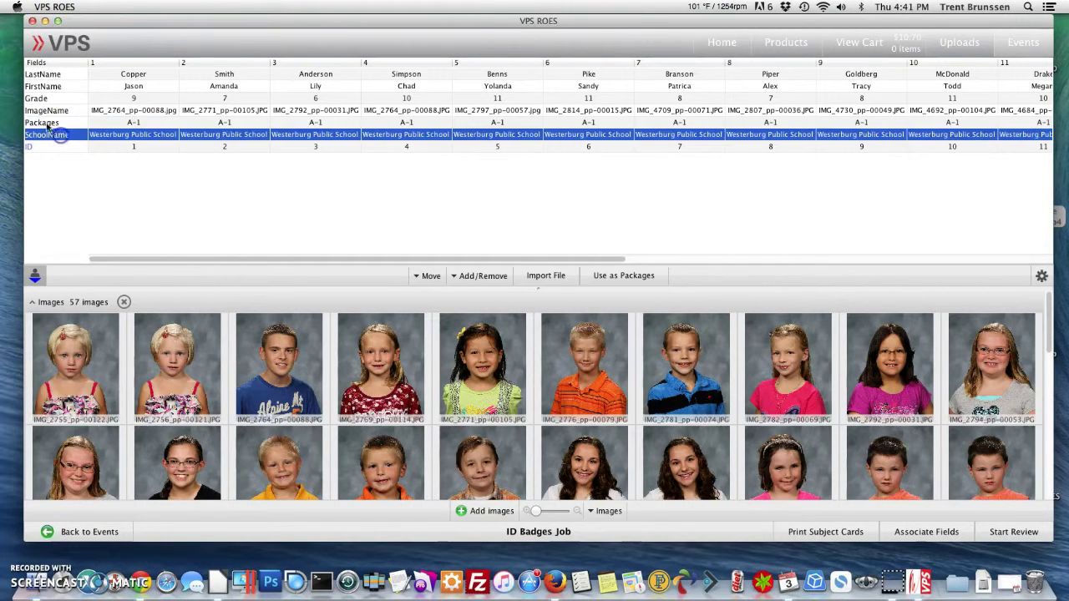
left_click(52, 122)
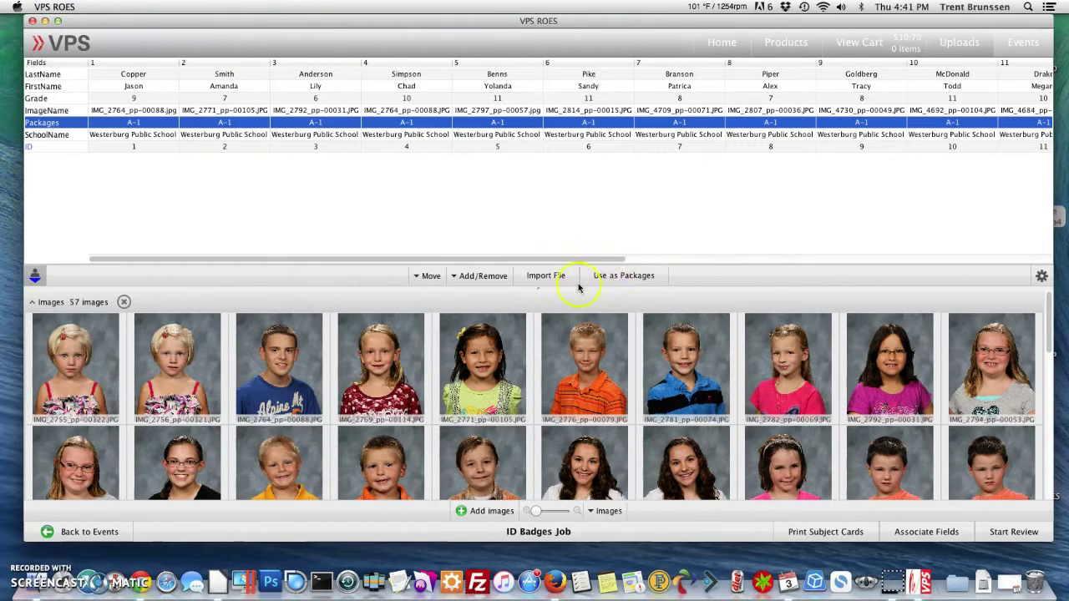
Use the Packages field as package definitions (A-1 for every subject) and select ImageName
left_click(640, 278)
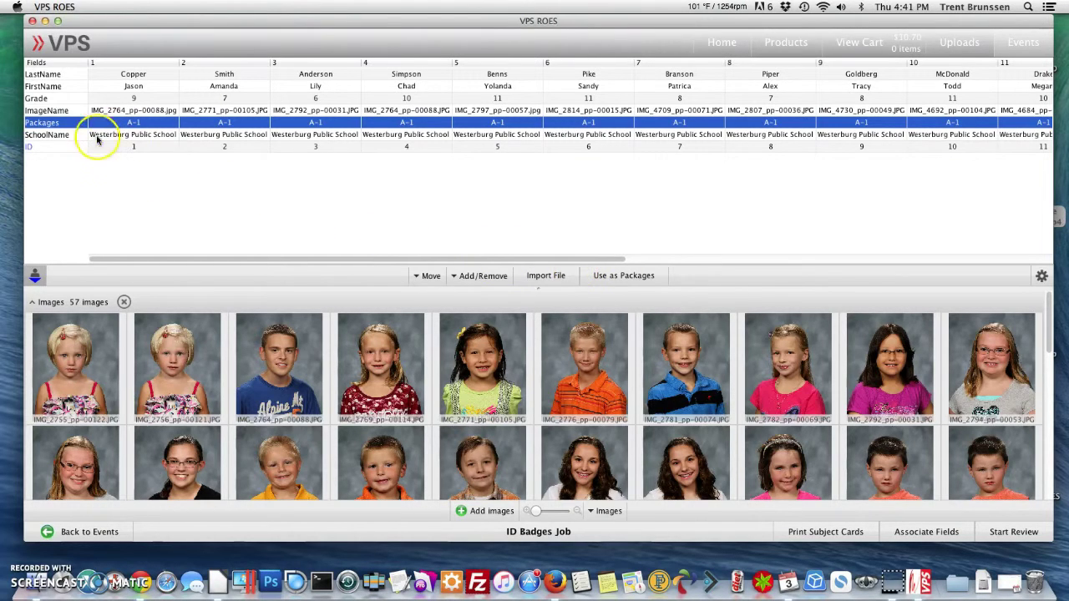
left_click(67, 112)
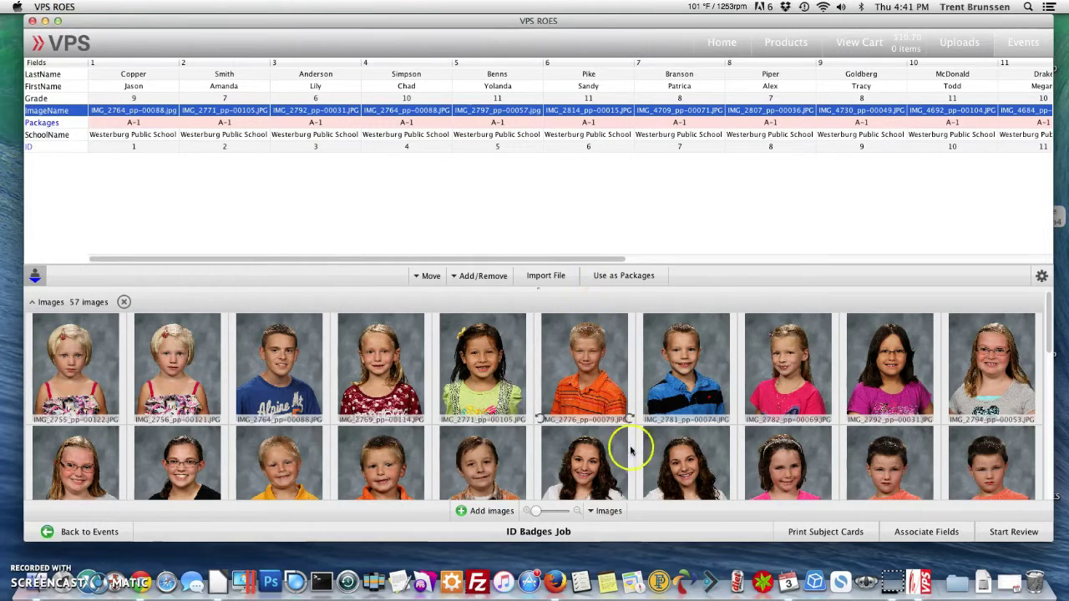
left_click(596, 511)
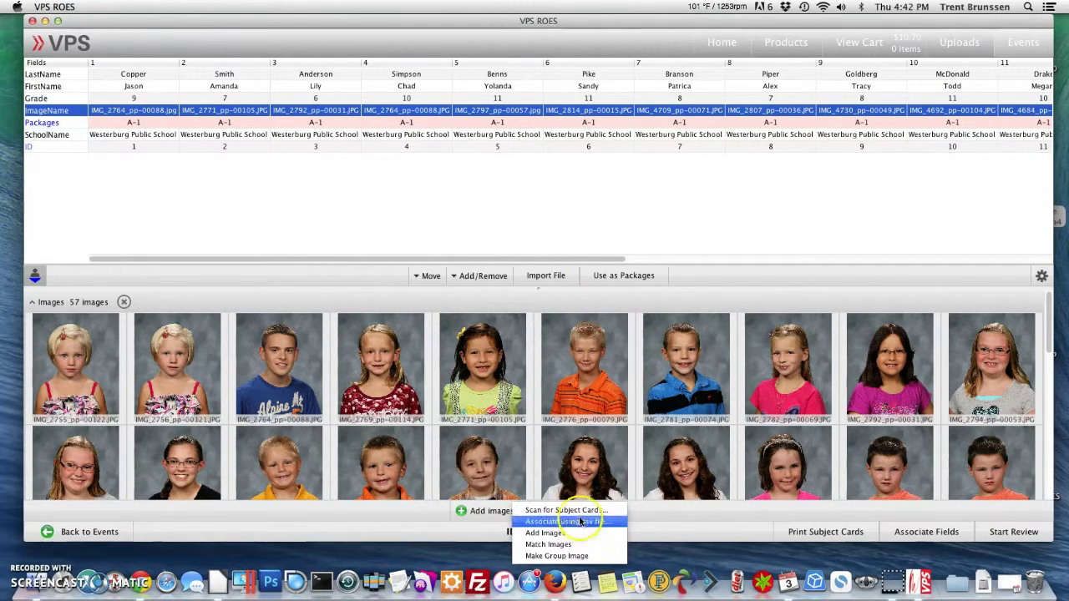
Match each student's ImageName to the loaded photos using thumbnails
left_click(565, 545)
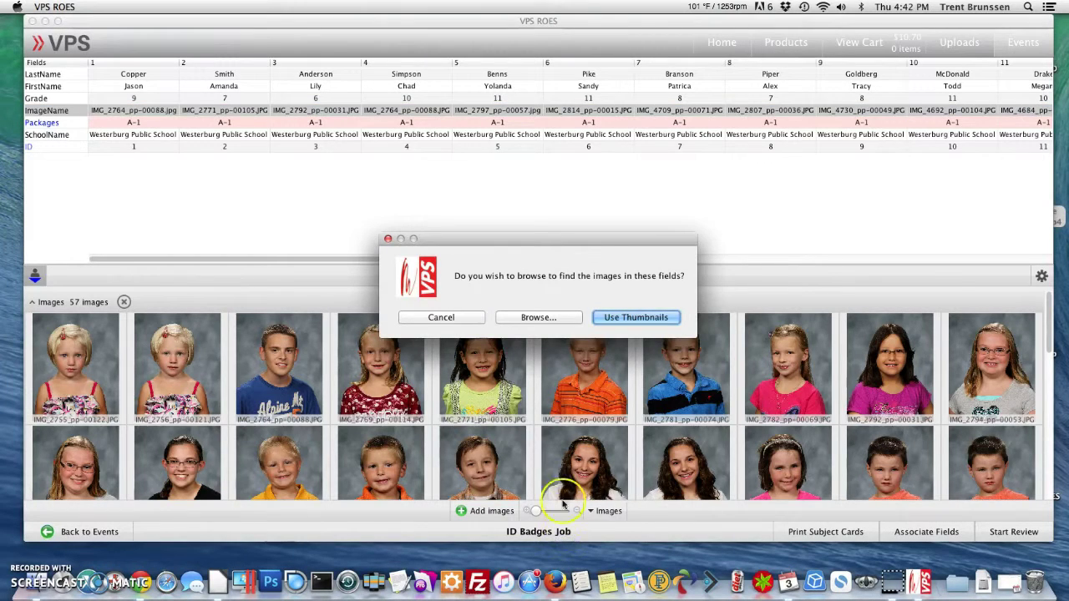
left_click(615, 319)
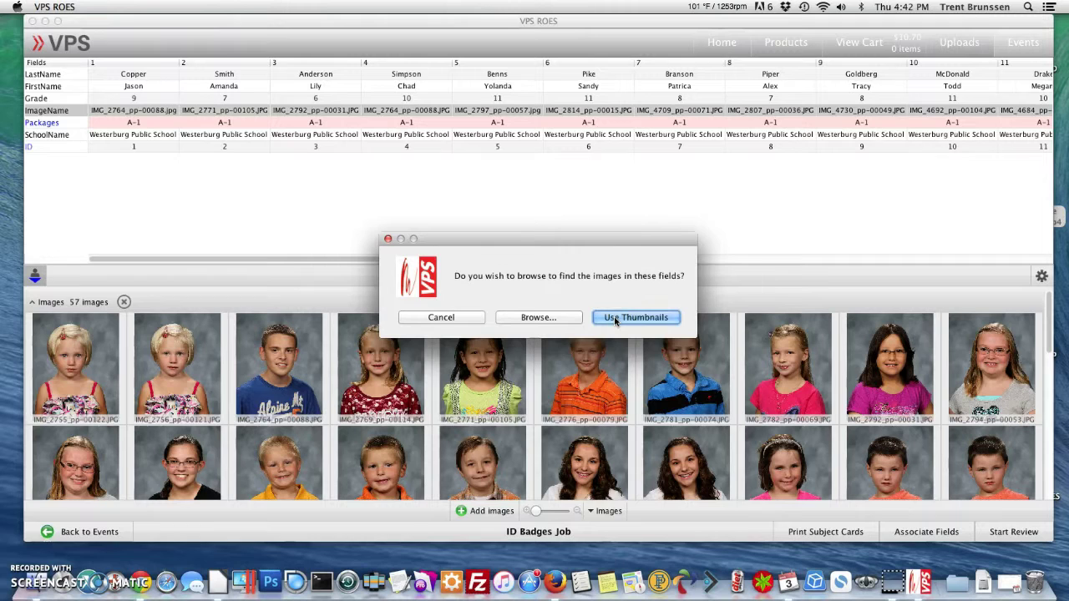
left_click(614, 317)
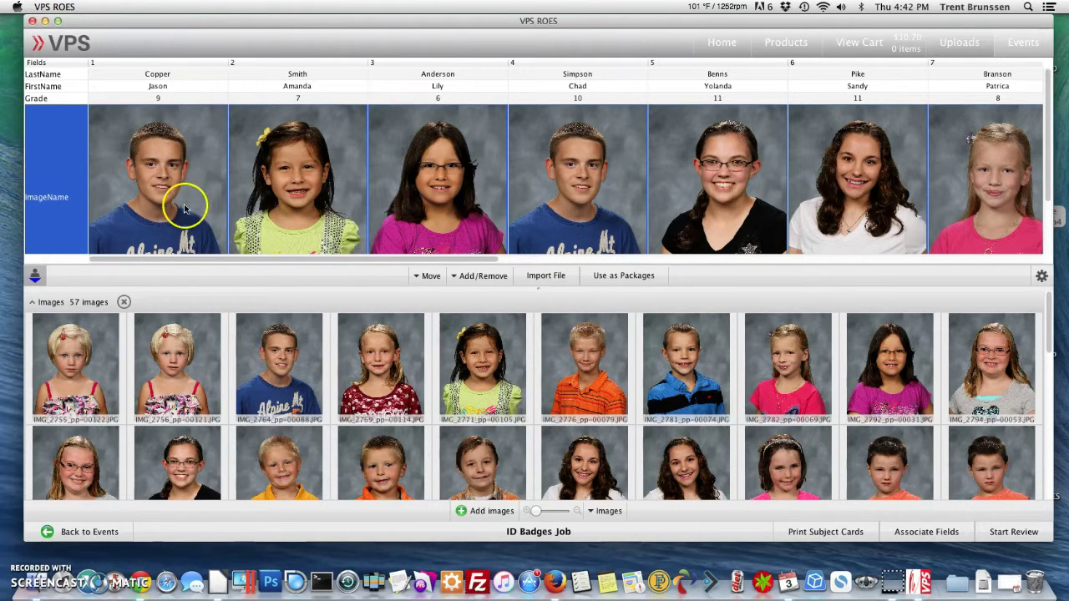
left_click(67, 576)
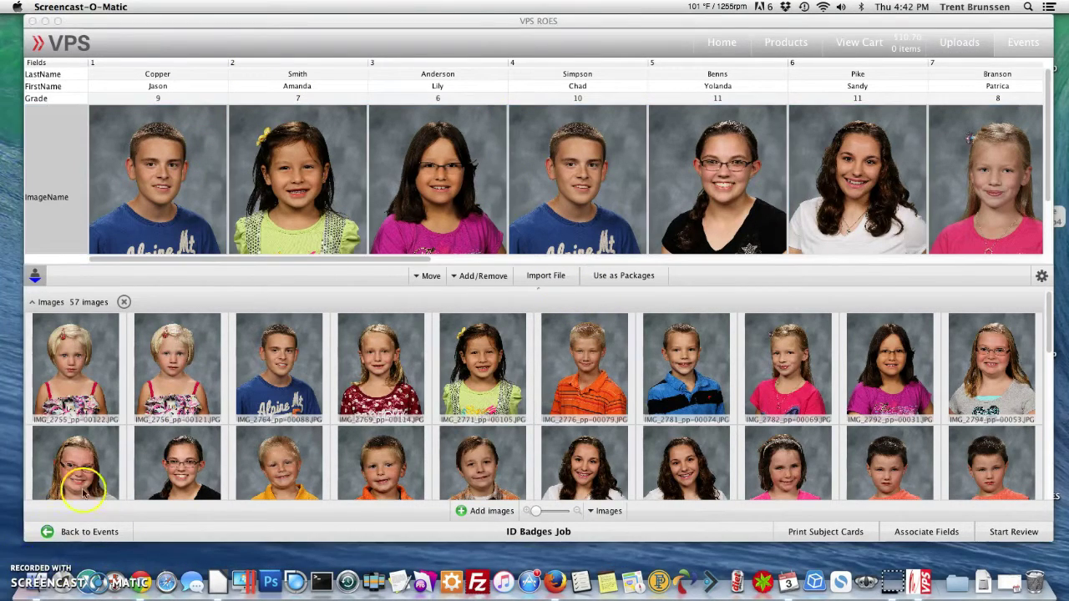
left_click_drag(1045, 139, 1054, 215)
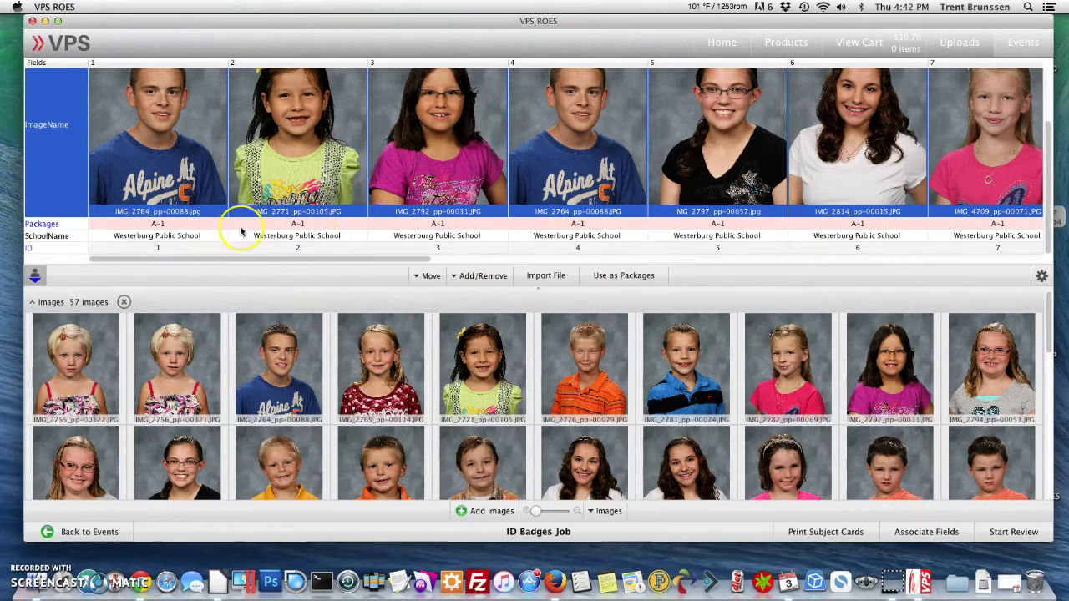
left_click(67, 225)
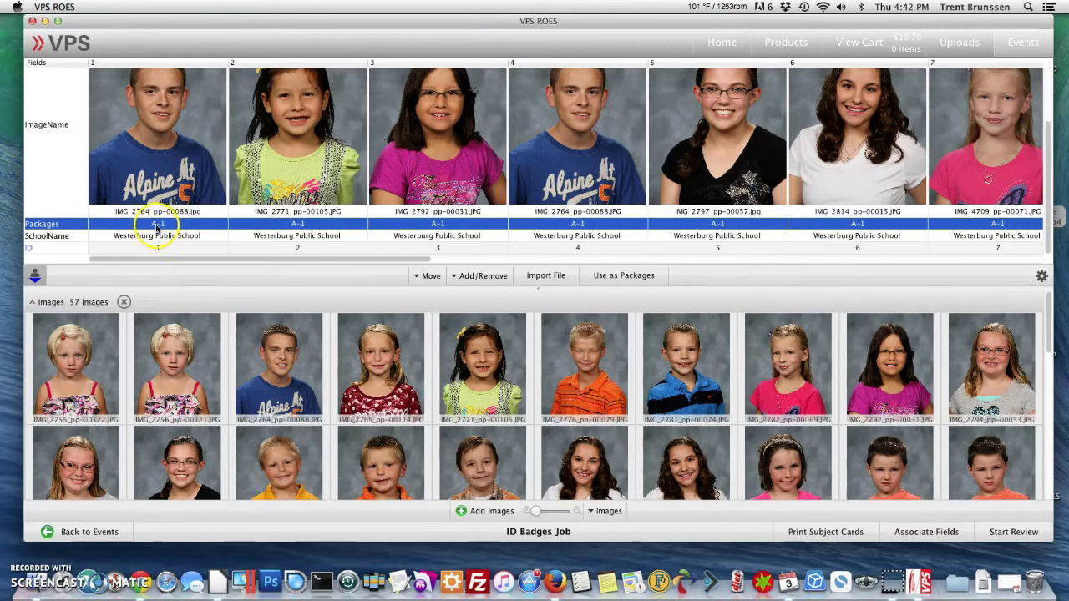
scroll(175, 192, "up", 3)
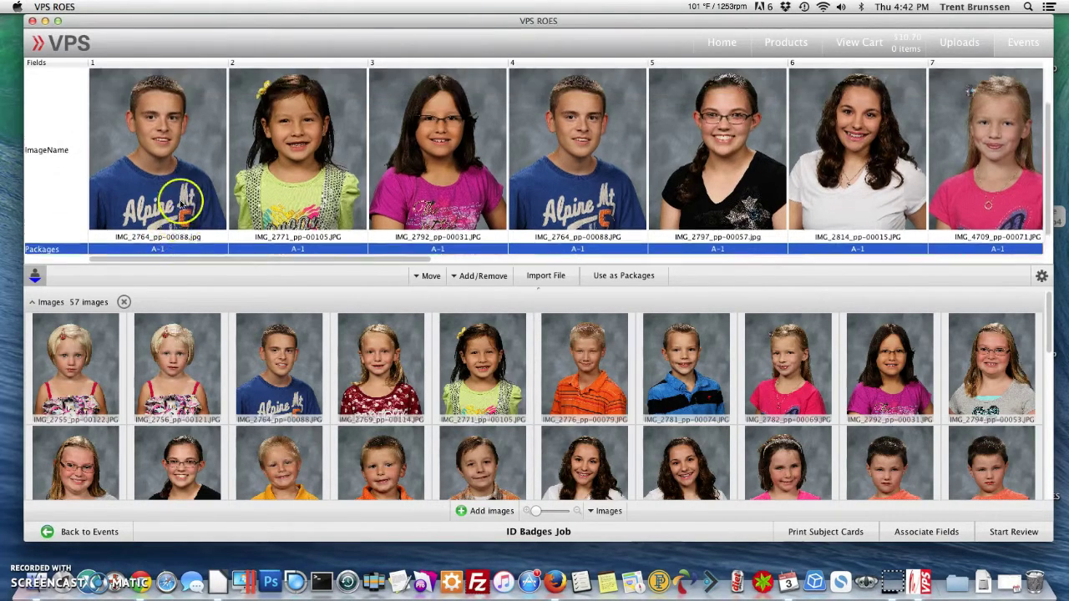
scroll(175, 122, "up", 2)
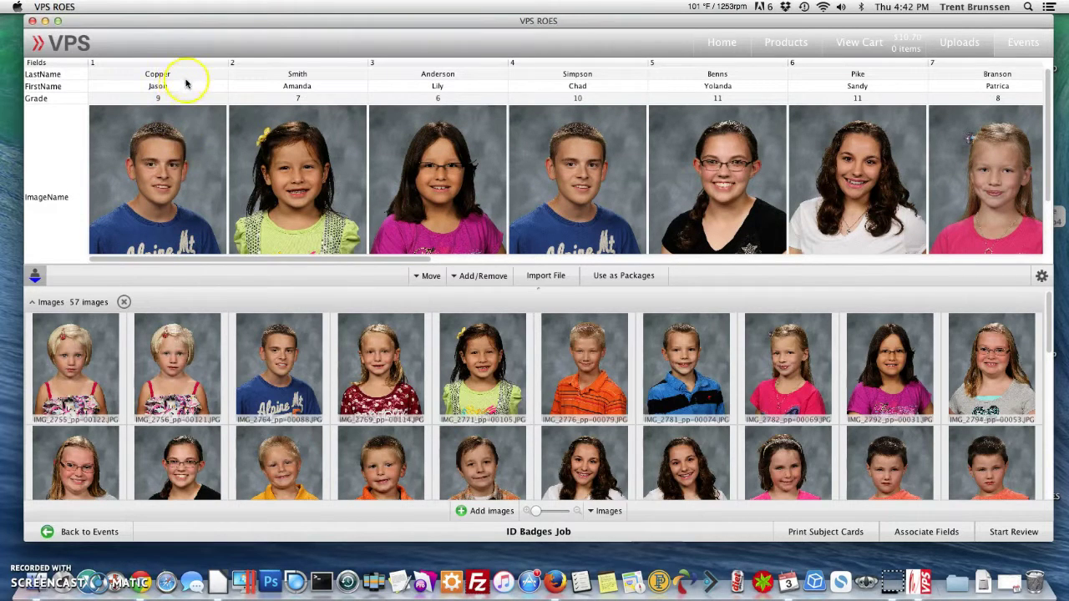
scroll(184, 150, "down", 1)
scroll(184, 150, "down", 3)
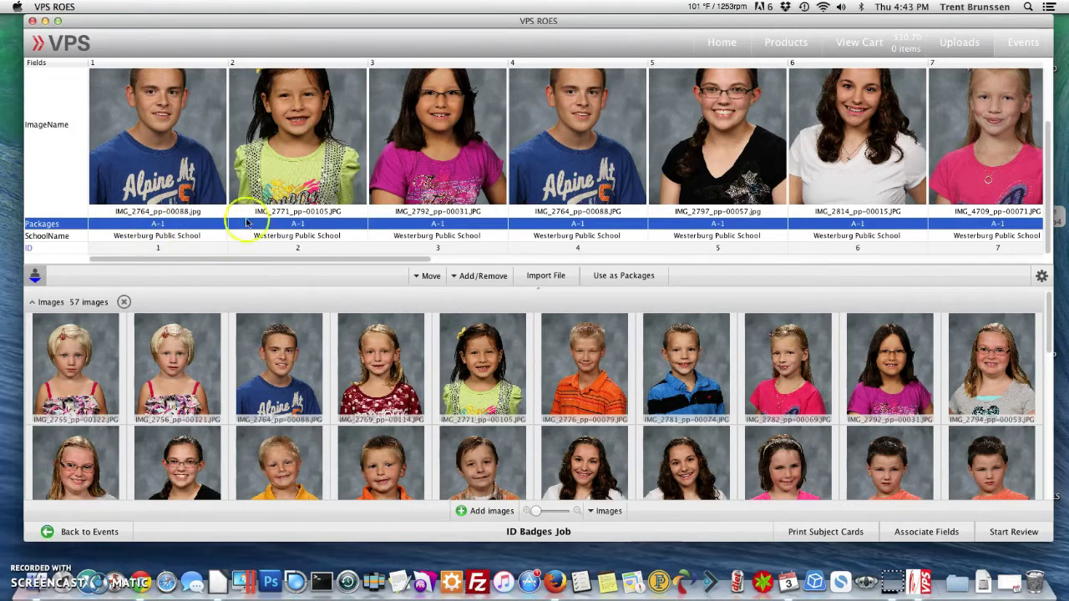
Save the ID Cards product from Products as favorite 'A', then go back to the ID Badges Job table
left_click(780, 43)
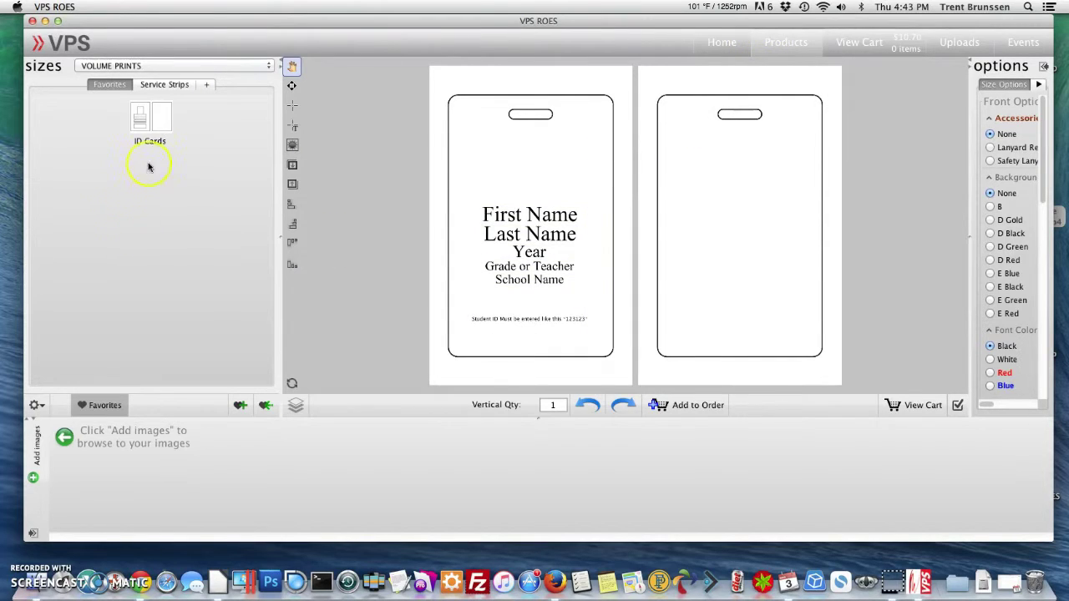
left_click(150, 142)
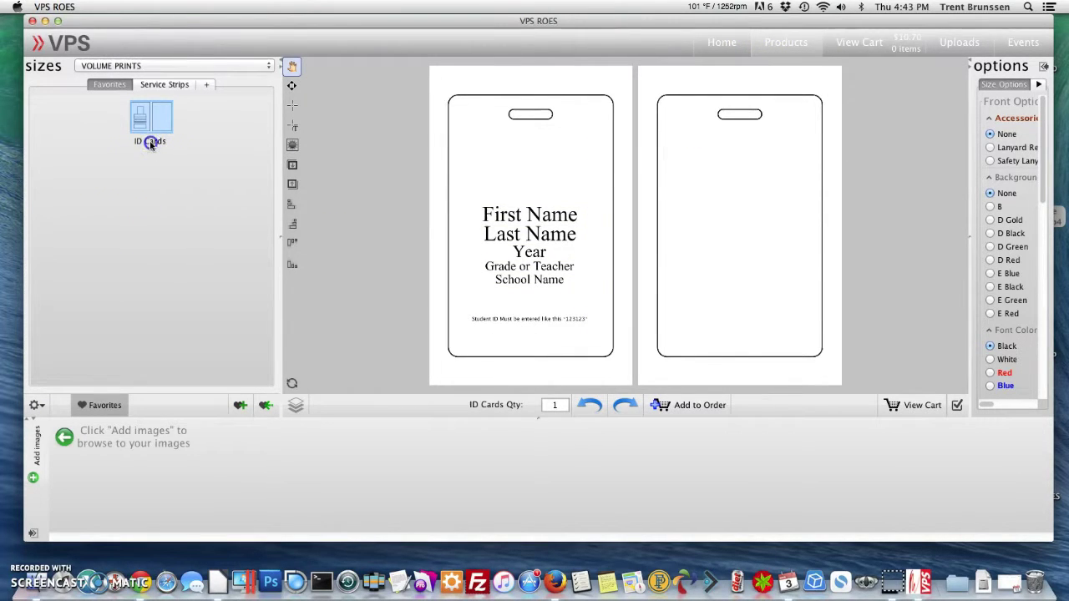
left_click(240, 407)
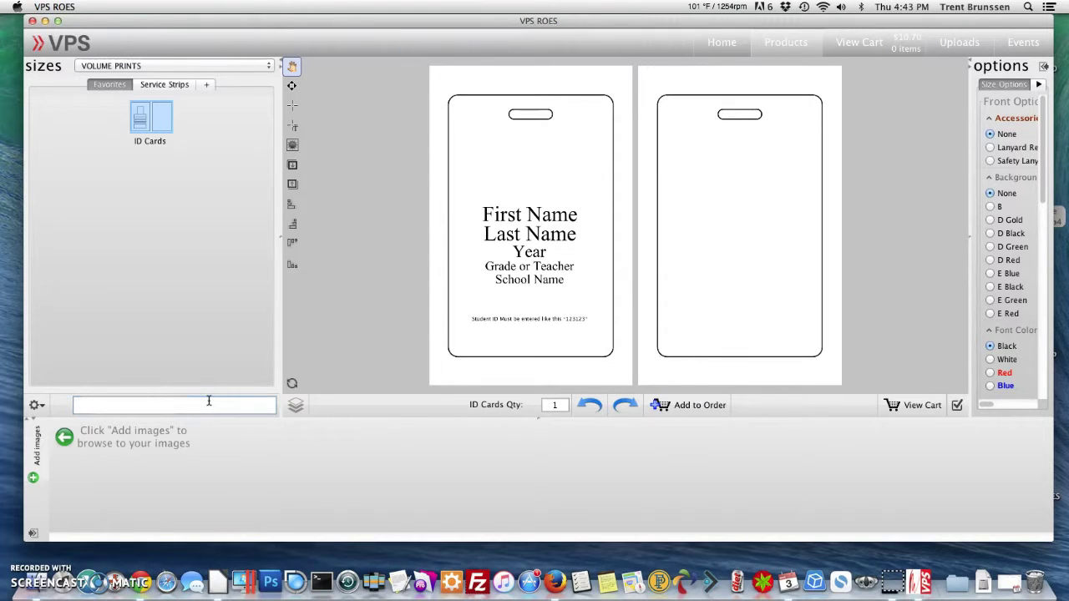
key("Return")
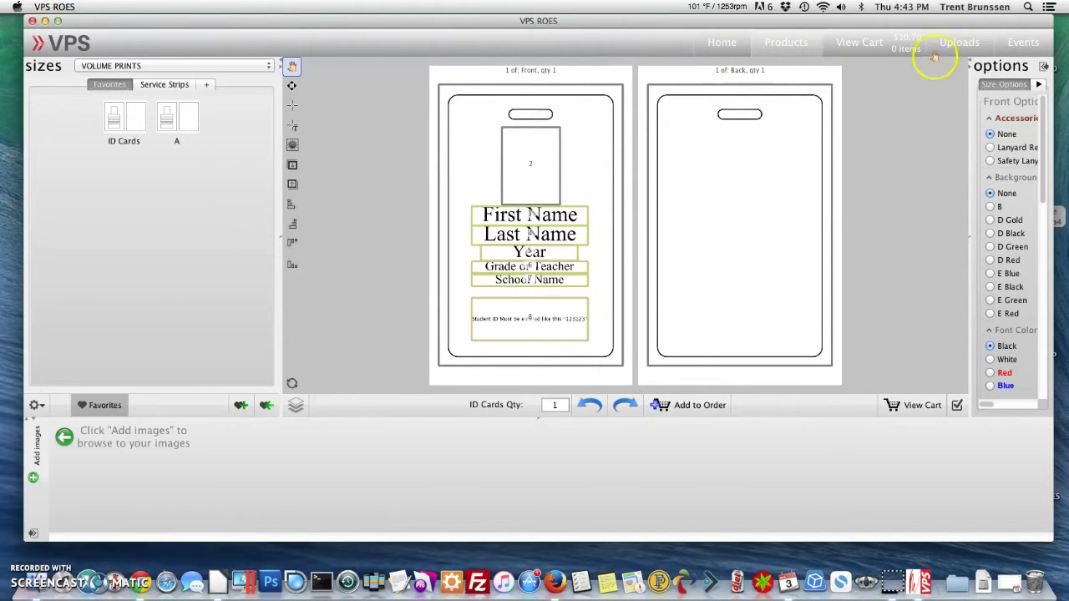
left_click(1007, 48)
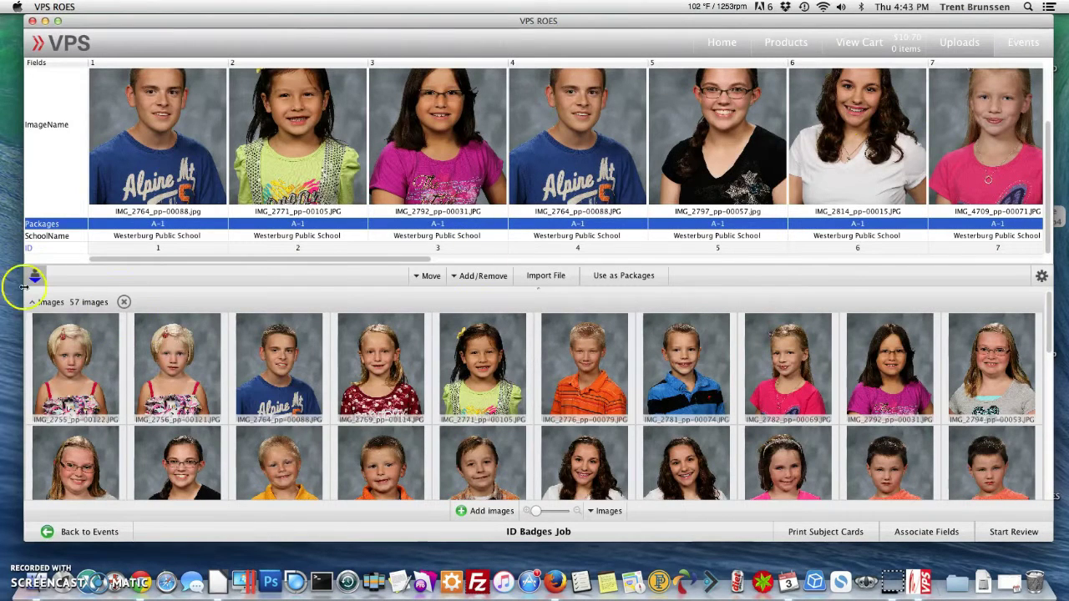
Select the SchoolName row and bring up Associate Fields with the ID card front and back template
left_click(50, 237)
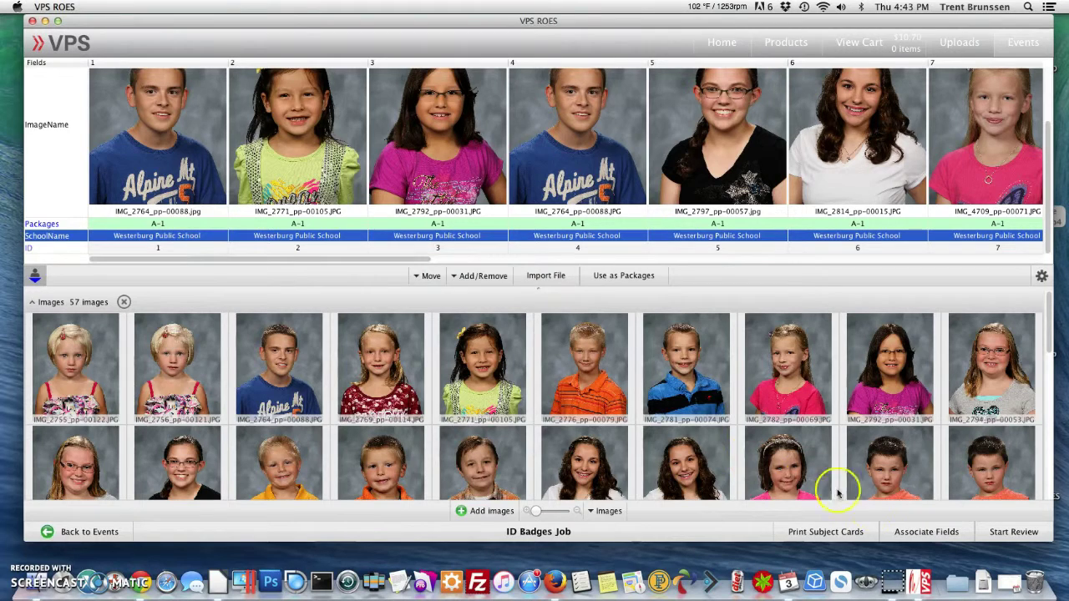
left_click(910, 533)
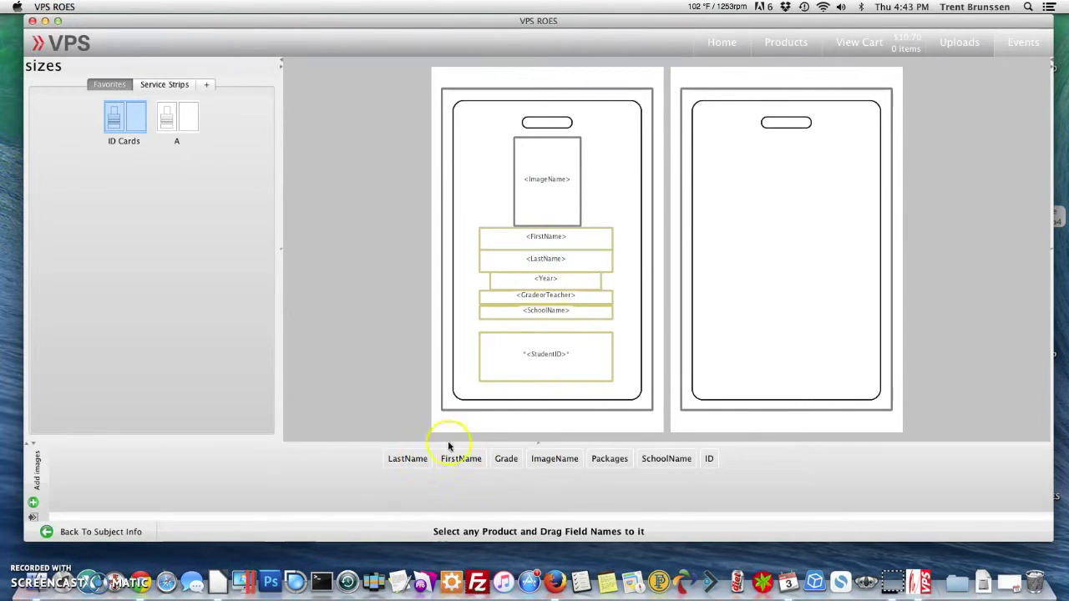
Replace the card's Year placeholder with 2016
double_click(546, 279)
left_click_drag(561, 285, 513, 283)
type("2016")
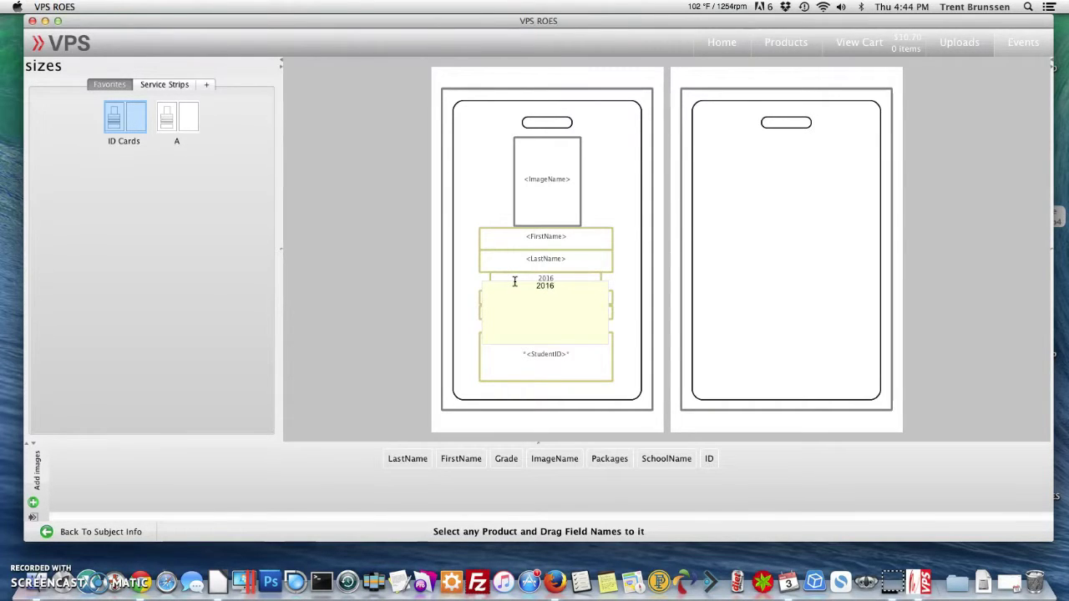
left_click(632, 288)
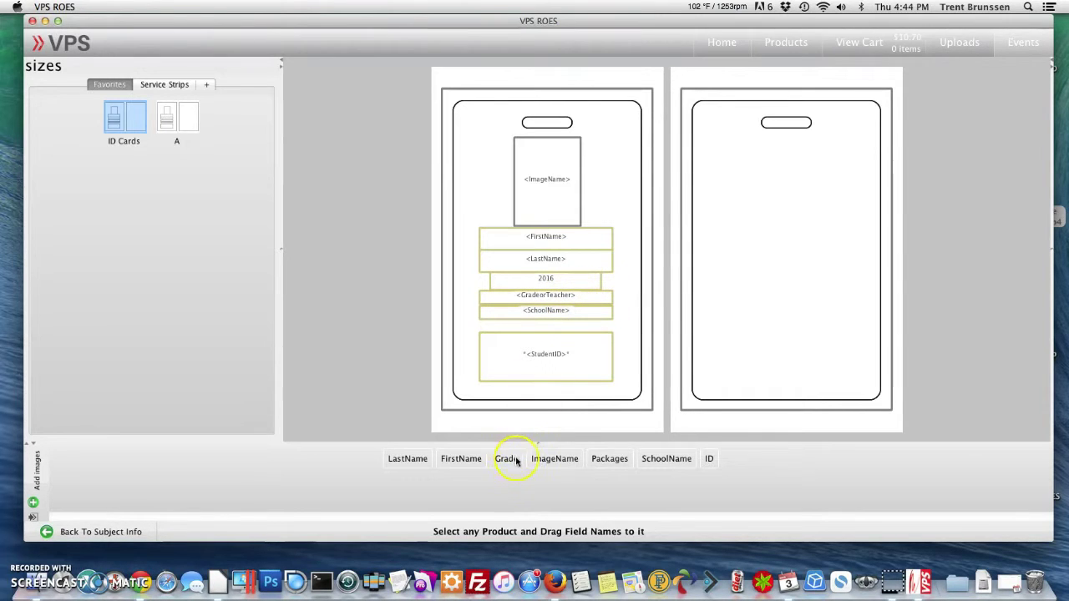
Place the Grade field on the grade line and prefix it with 'Grade: '
left_click_drag(507, 458, 575, 302)
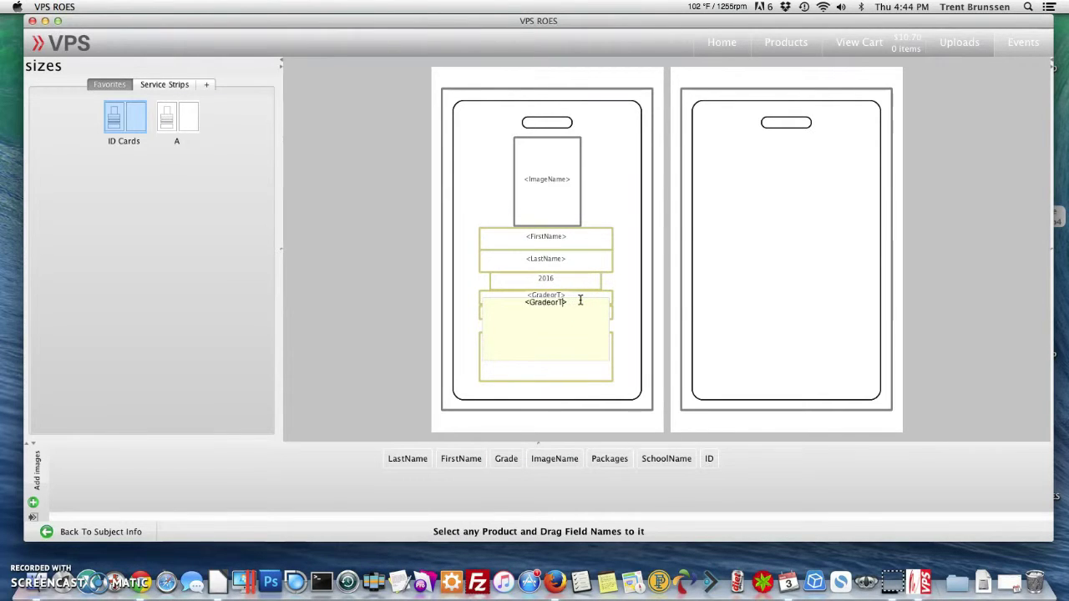
left_click_drag(628, 307, 540, 298)
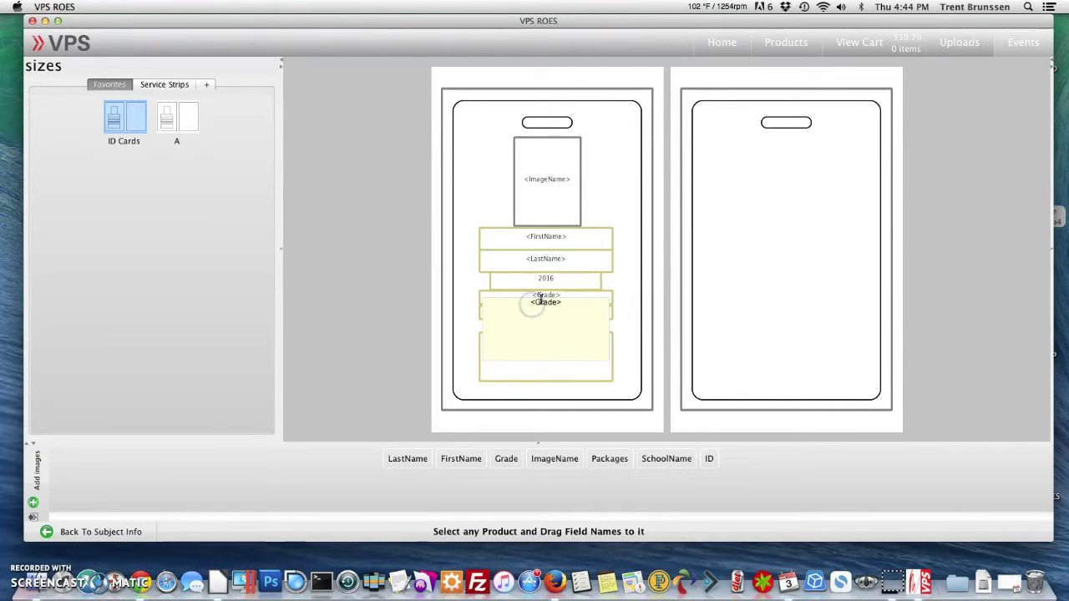
type("Grade:")
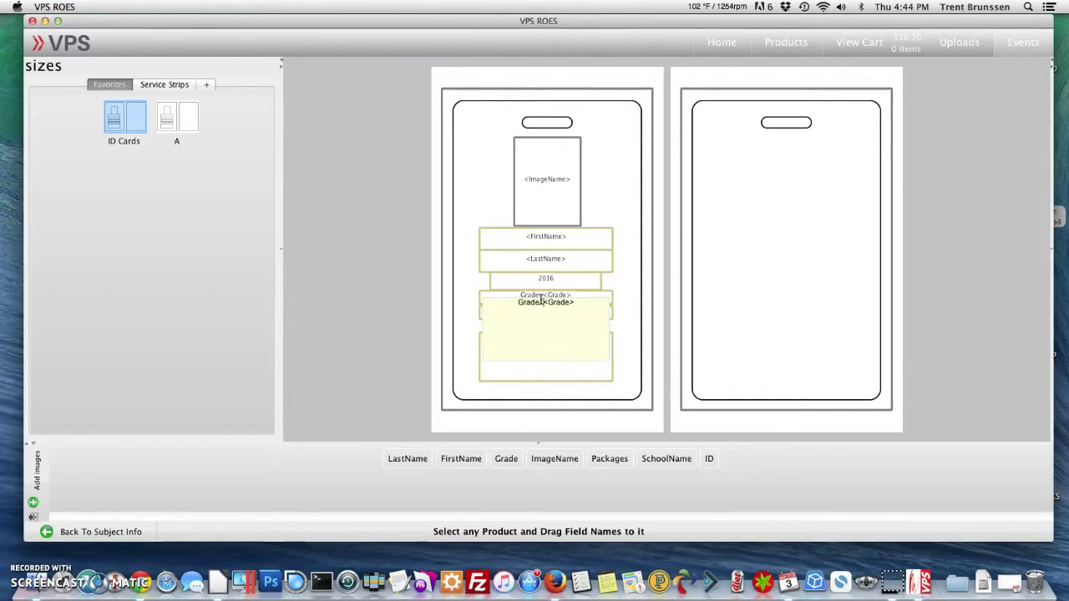
left_click_drag(541, 301, 630, 304)
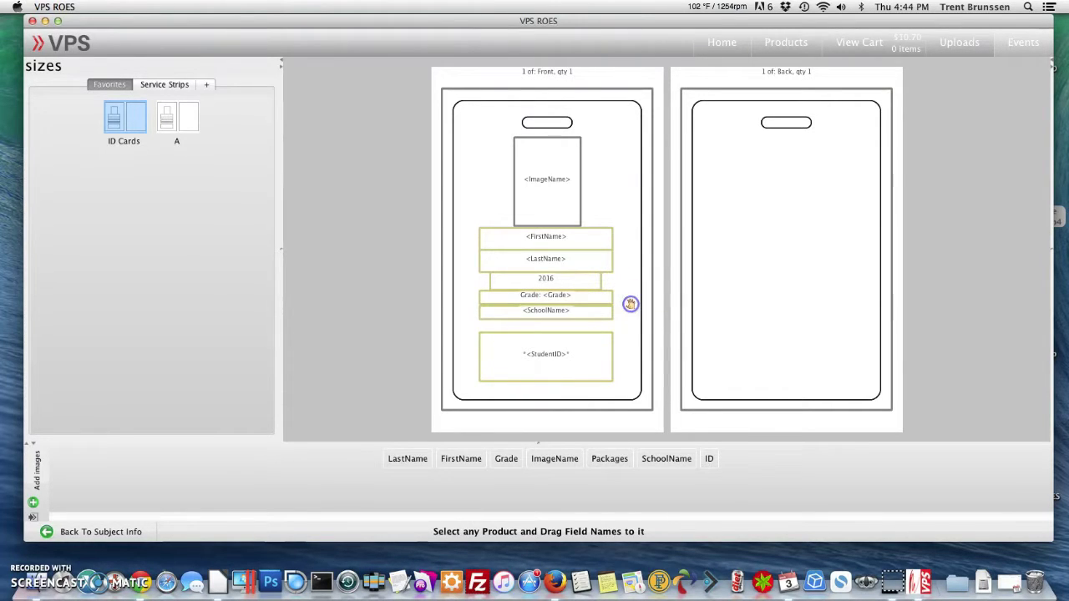
Change the StudentID line to *<ID>*, then switch to favorite A's template
left_click_drag(618, 361, 552, 357)
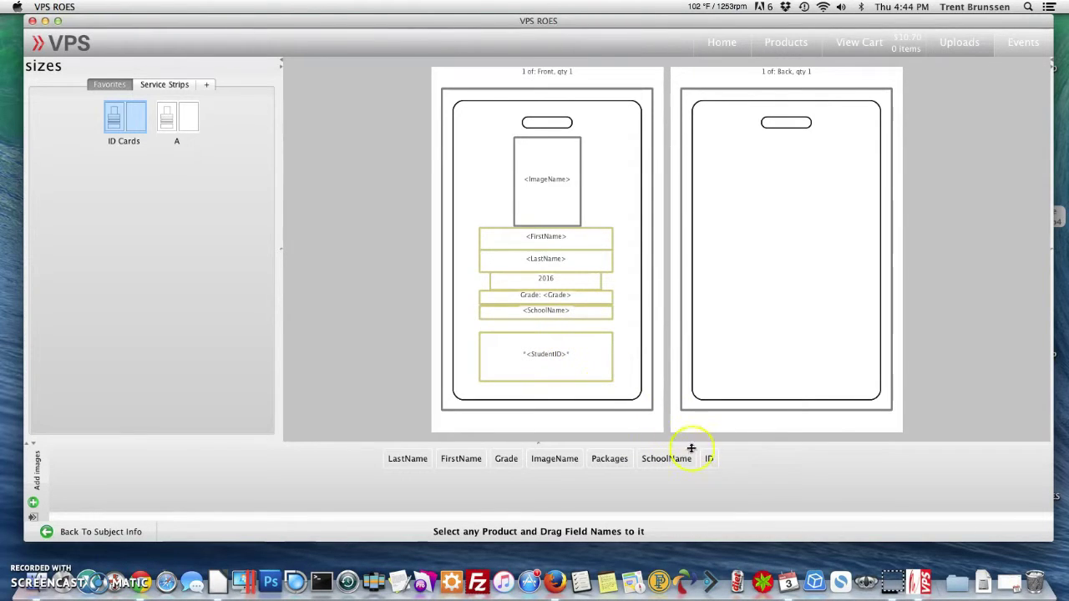
double_click(556, 357)
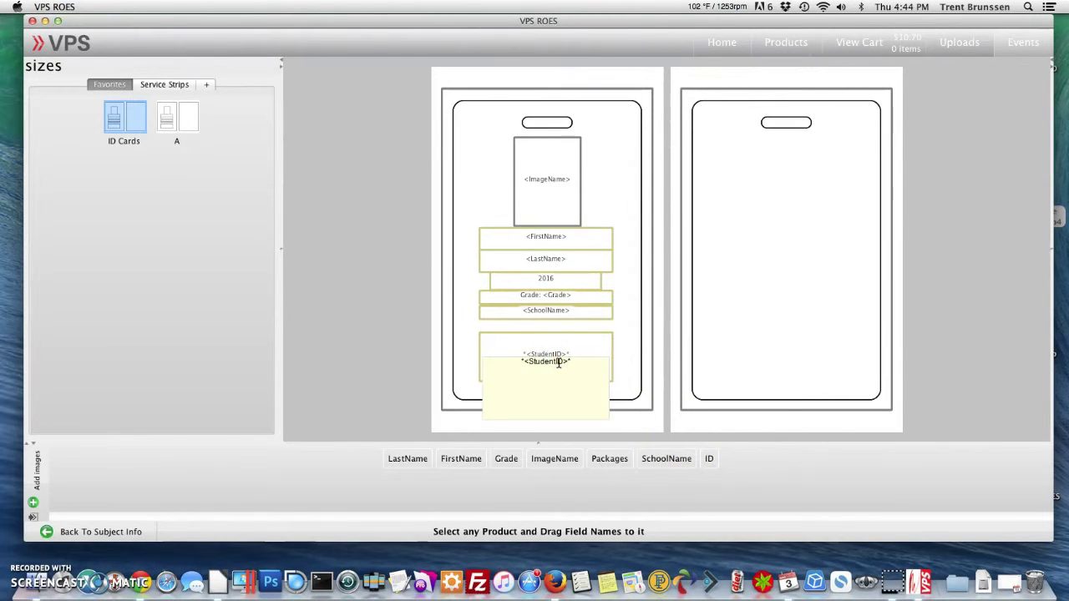
key("BackSpace")
key("BackSpace")
key("BackSpace")
key("BackSpace")
key("BackSpace")
key("BackSpace")
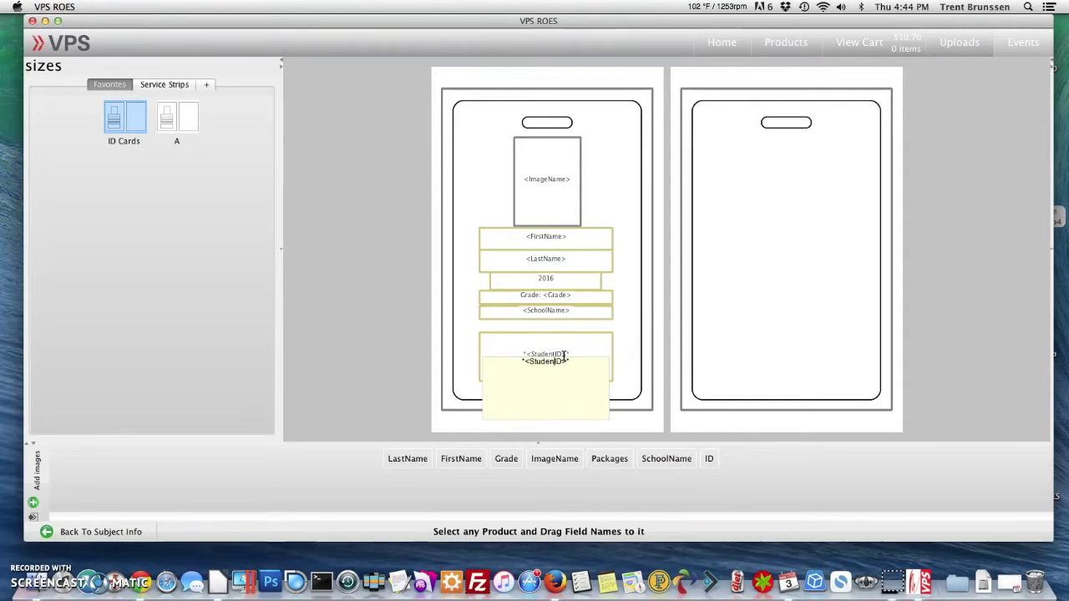
left_click(601, 346)
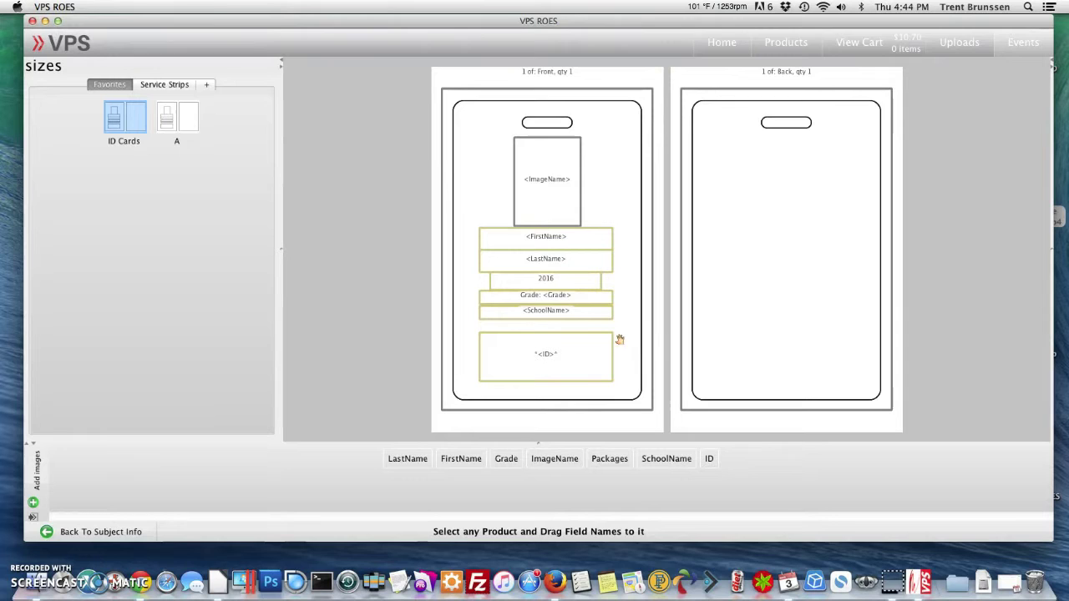
left_click(181, 119)
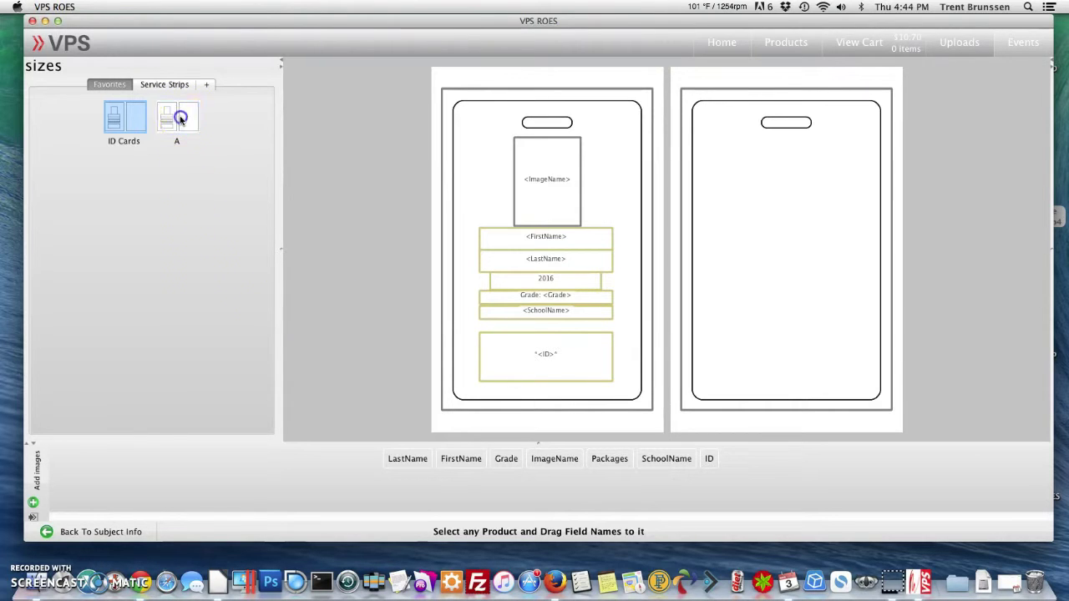
left_click(179, 121)
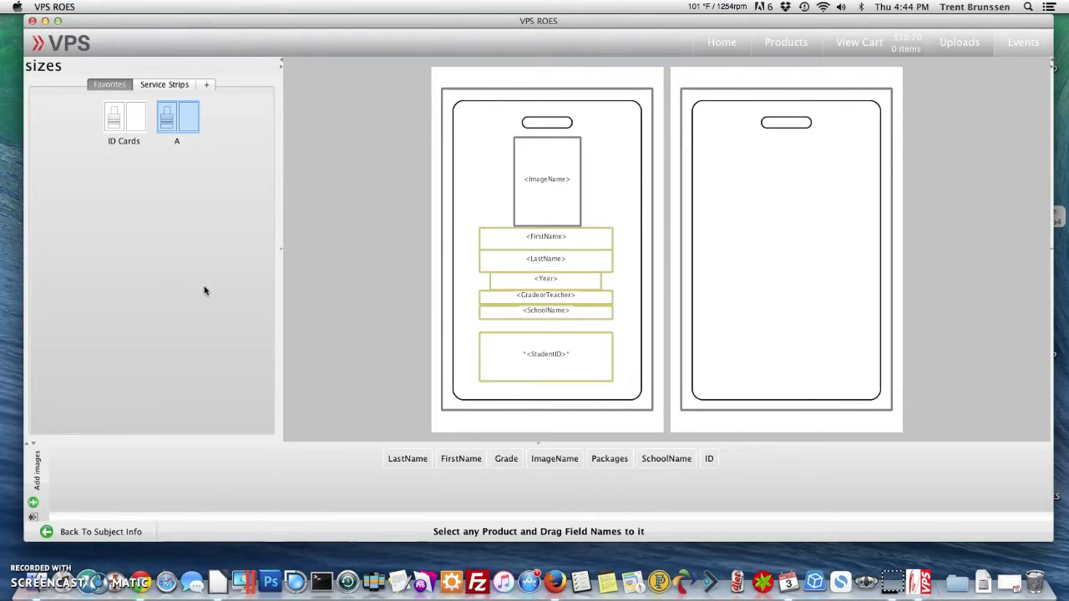
Select the first student's photo and start the review with Hold Crop and Hold Options kept on
left_click(106, 531)
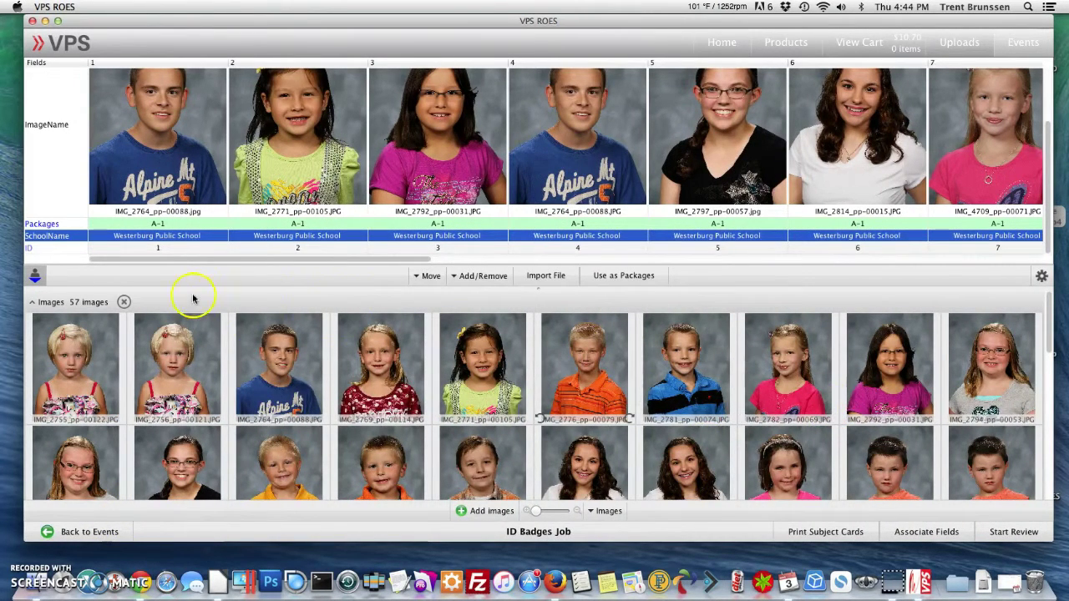
left_click(169, 151)
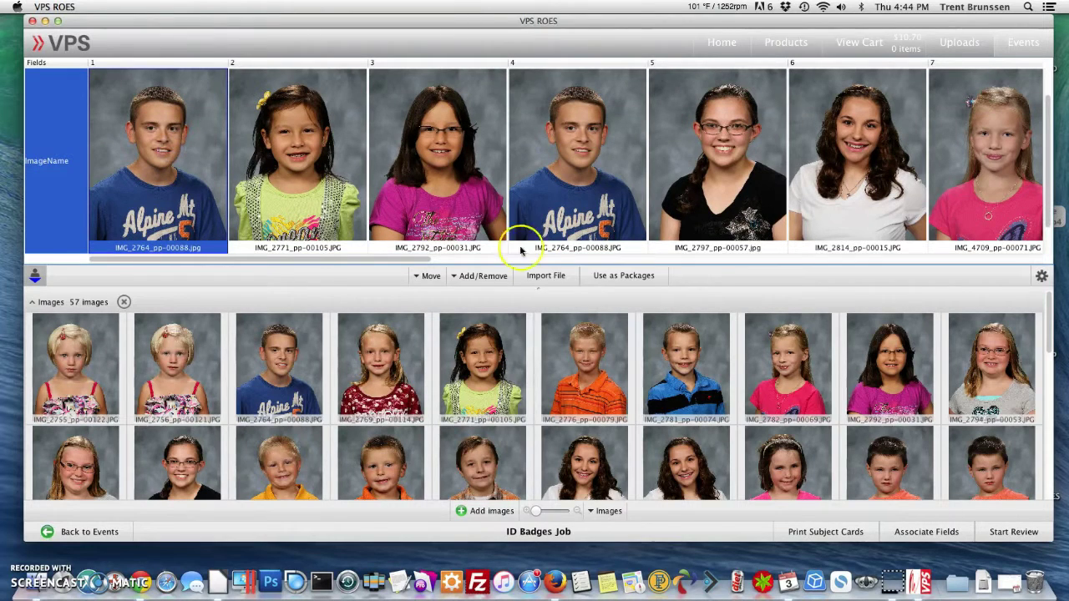
left_click(1008, 534)
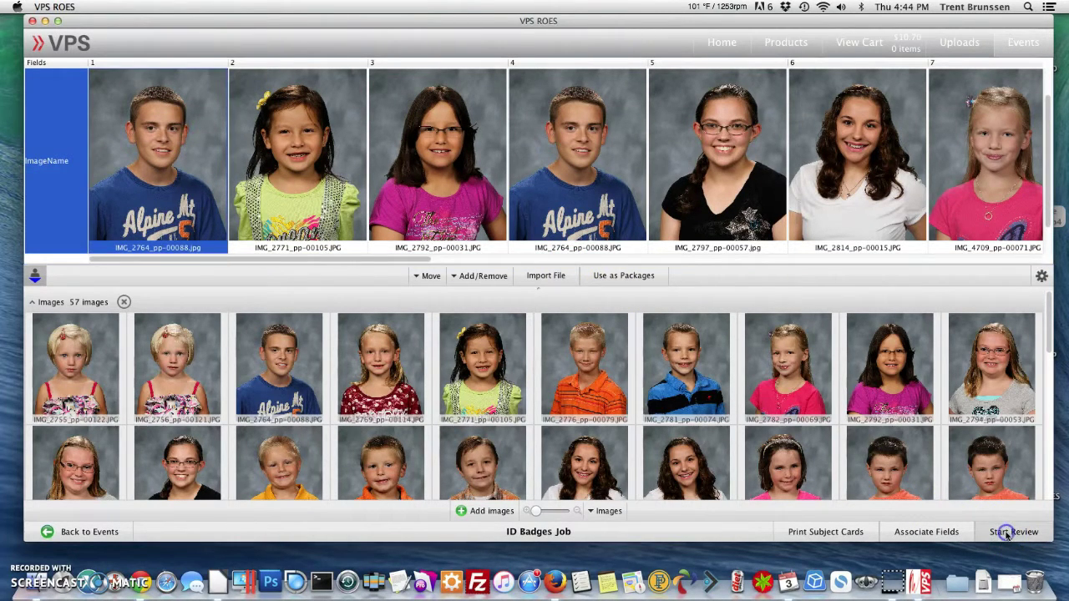
left_click(628, 318)
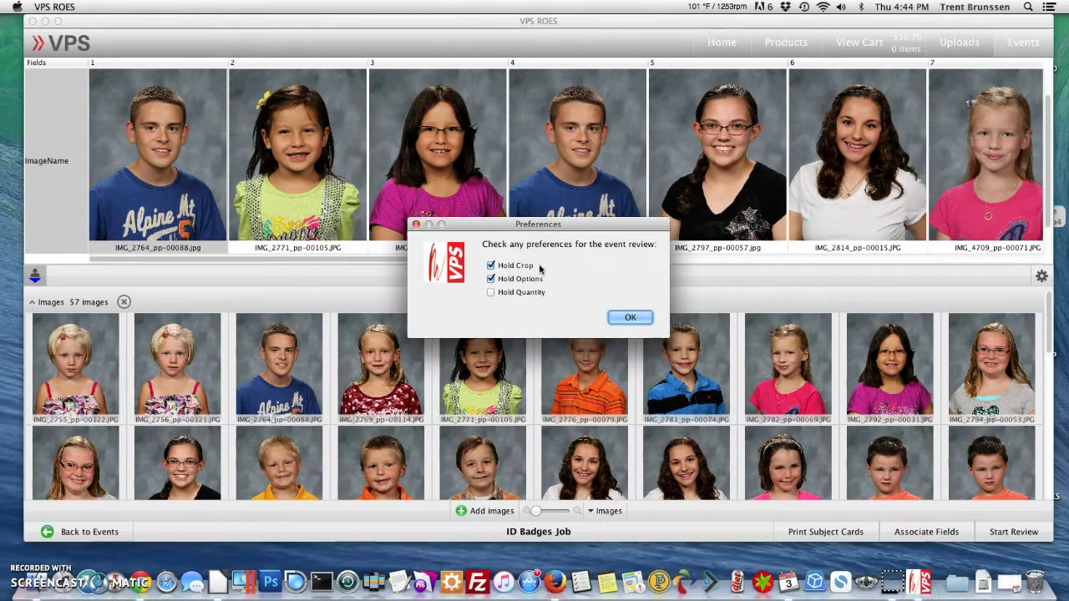
left_click(557, 289)
left_click(624, 317)
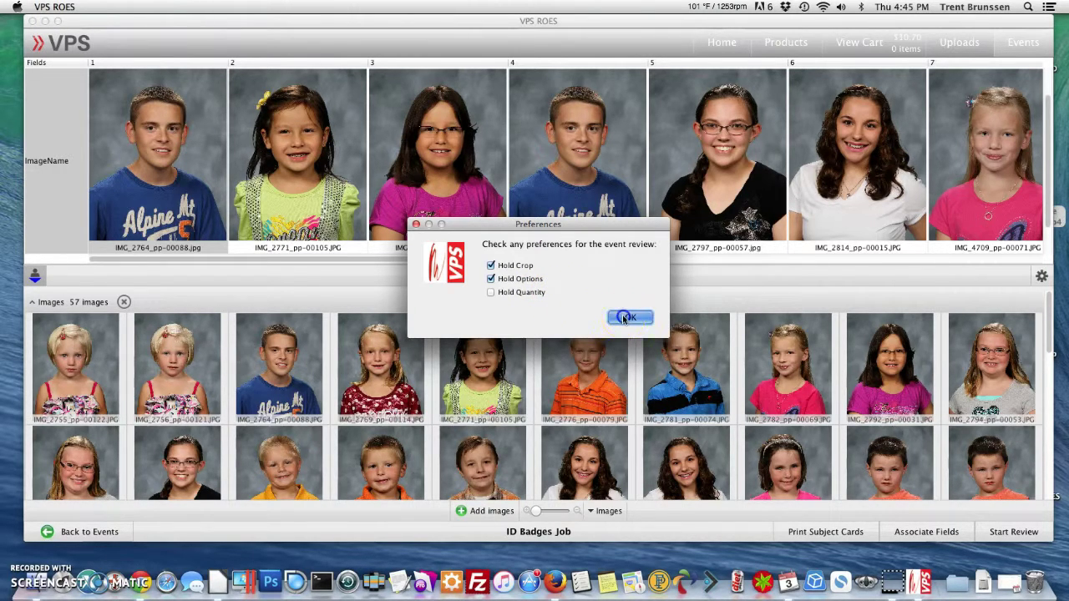
left_click(556, 325)
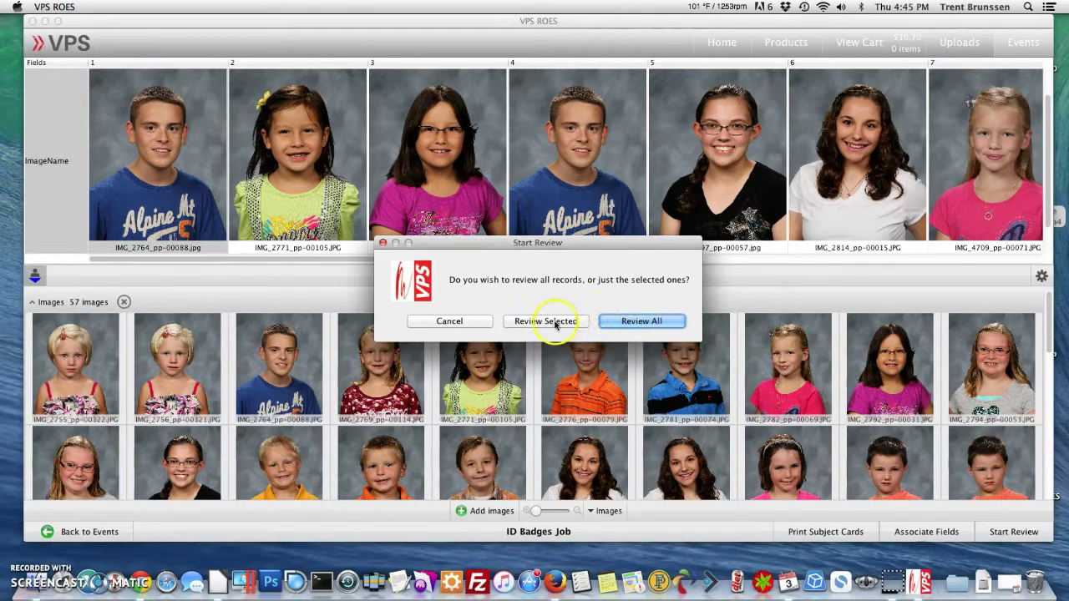
left_click(556, 324)
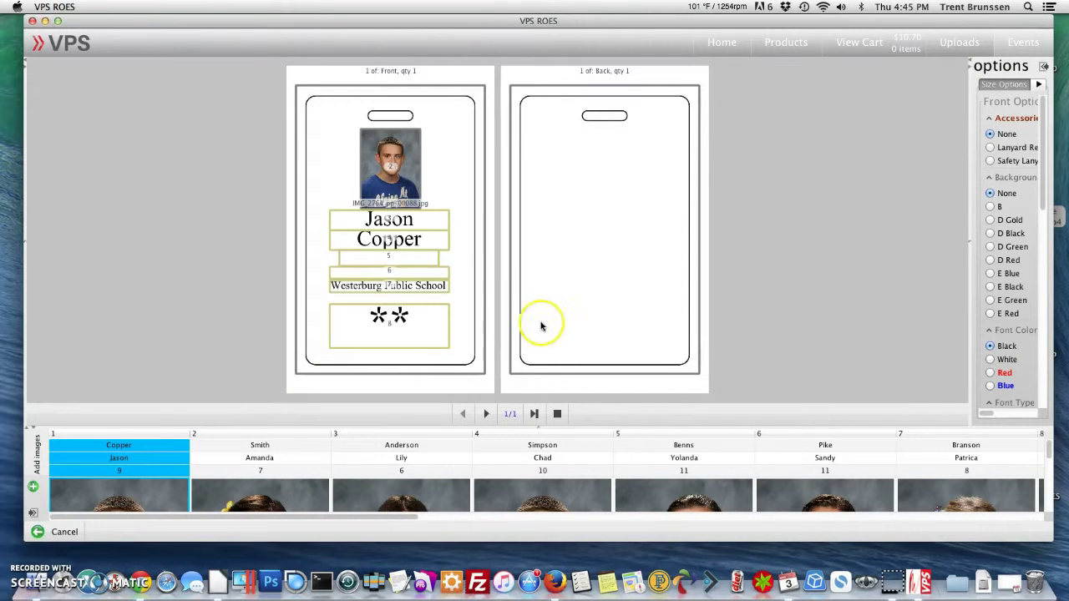
left_click(399, 161)
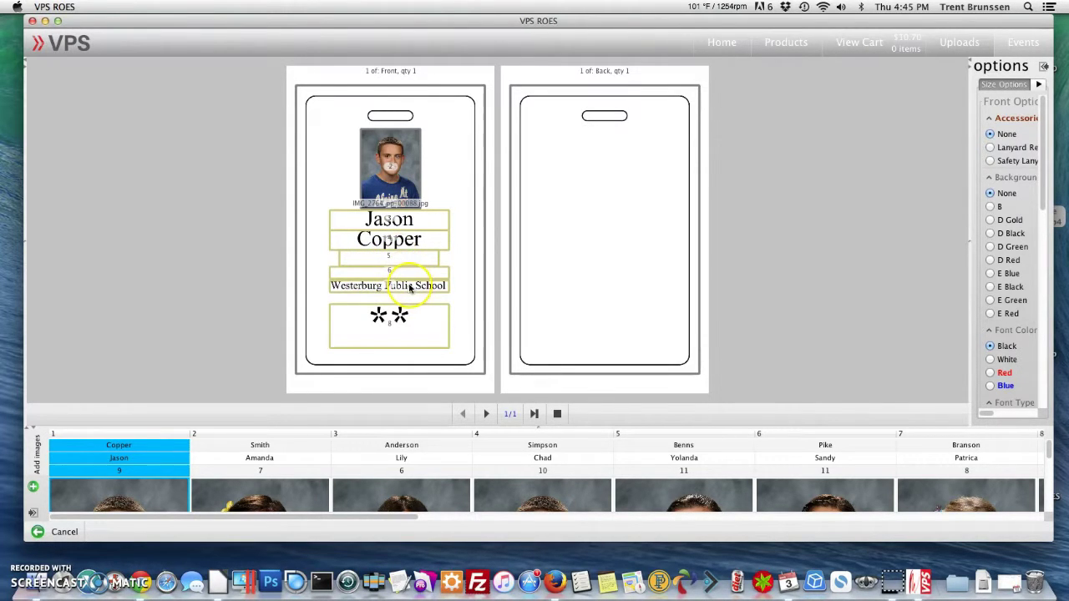
left_click(66, 532)
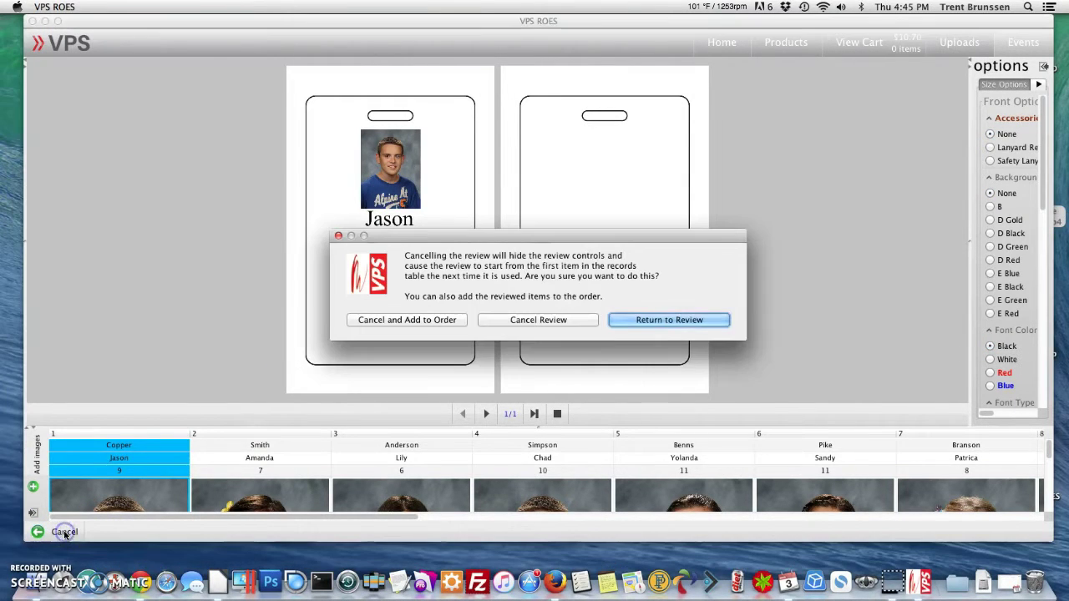
left_click(571, 321)
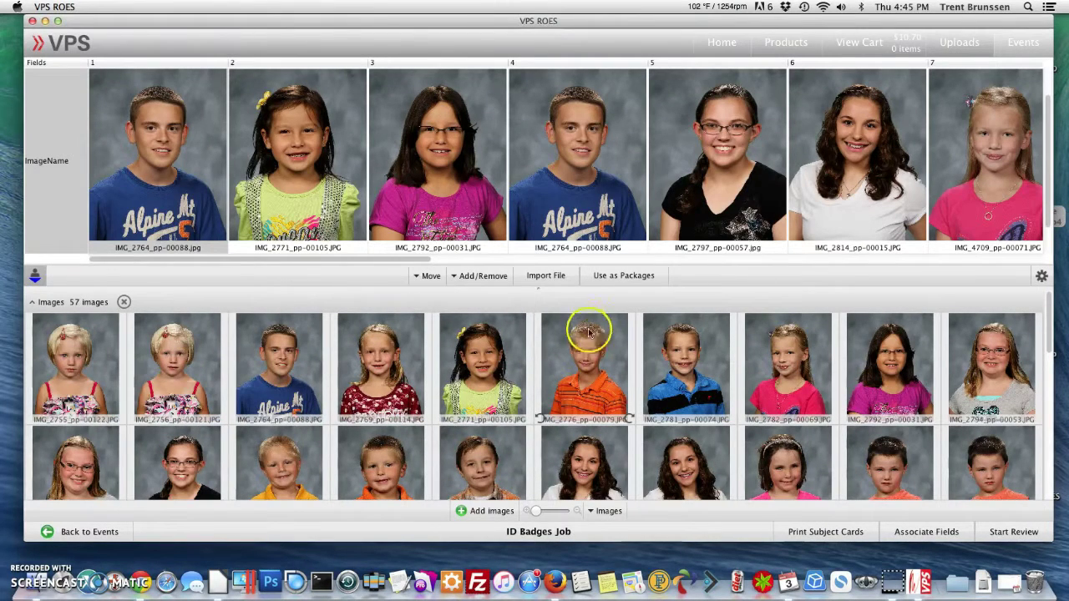
Re-edit the card's grade line to read 'Grade: <Grade>', then return to Subject Info
left_click(918, 535)
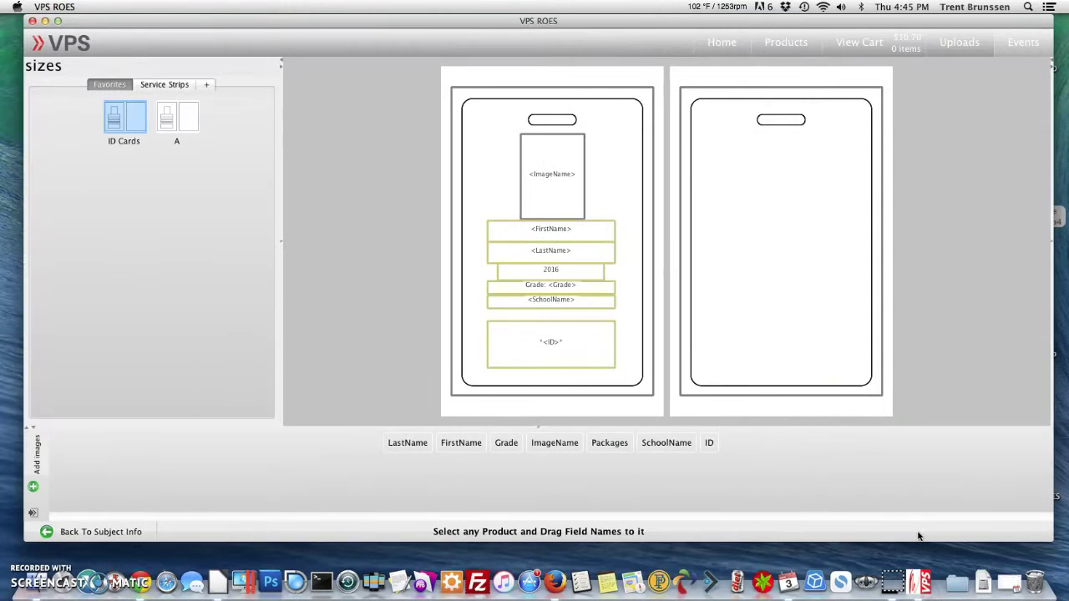
left_click_drag(551, 286, 552, 299)
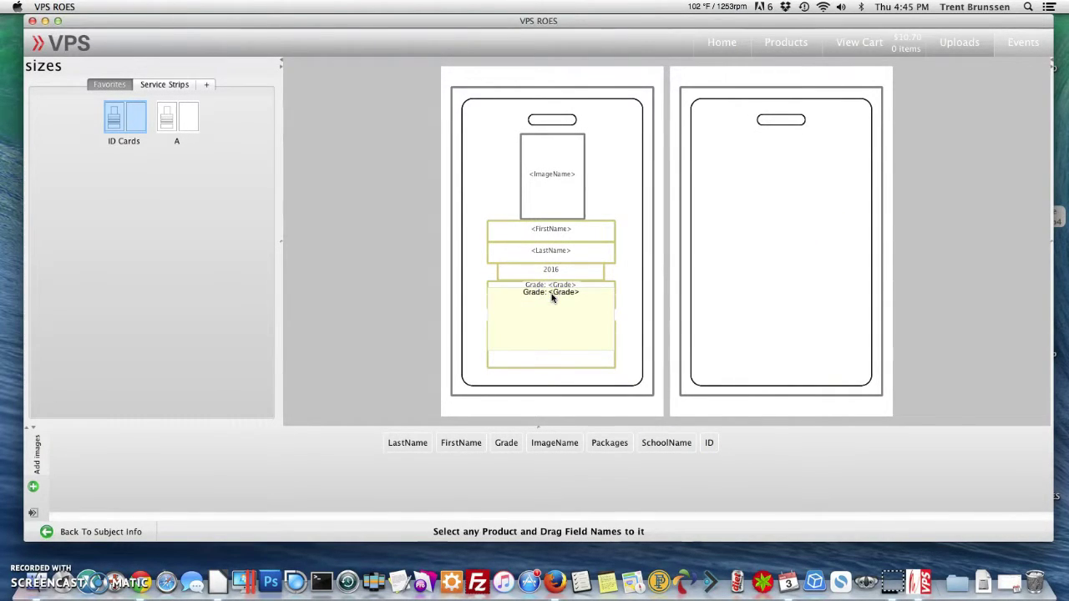
key("BackSpace")
key("BackSpace")
key("BackSpace")
key("BackSpace")
key("BackSpace")
key("BackSpace")
type("rade:")
left_click(628, 296)
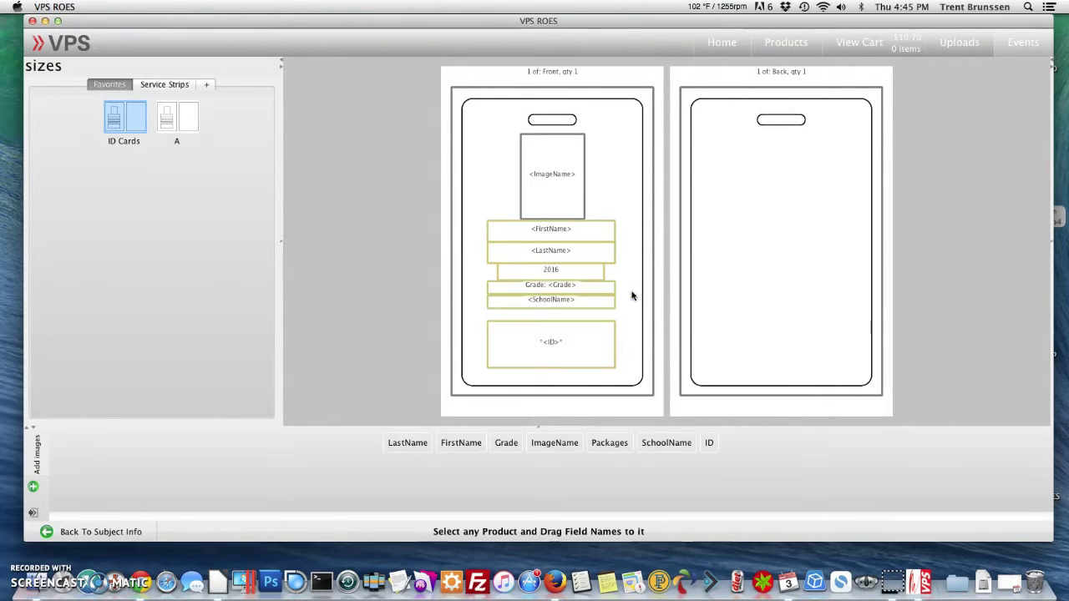
left_click(133, 532)
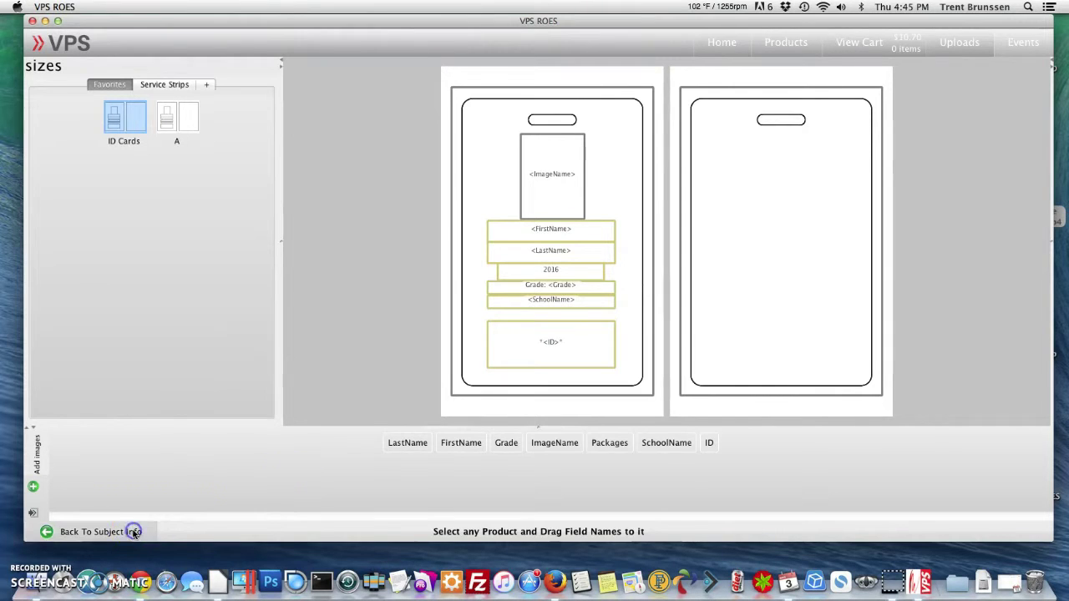
Restart the review of the first record with Hold Options unchecked, reviewing selected only
left_click(179, 161)
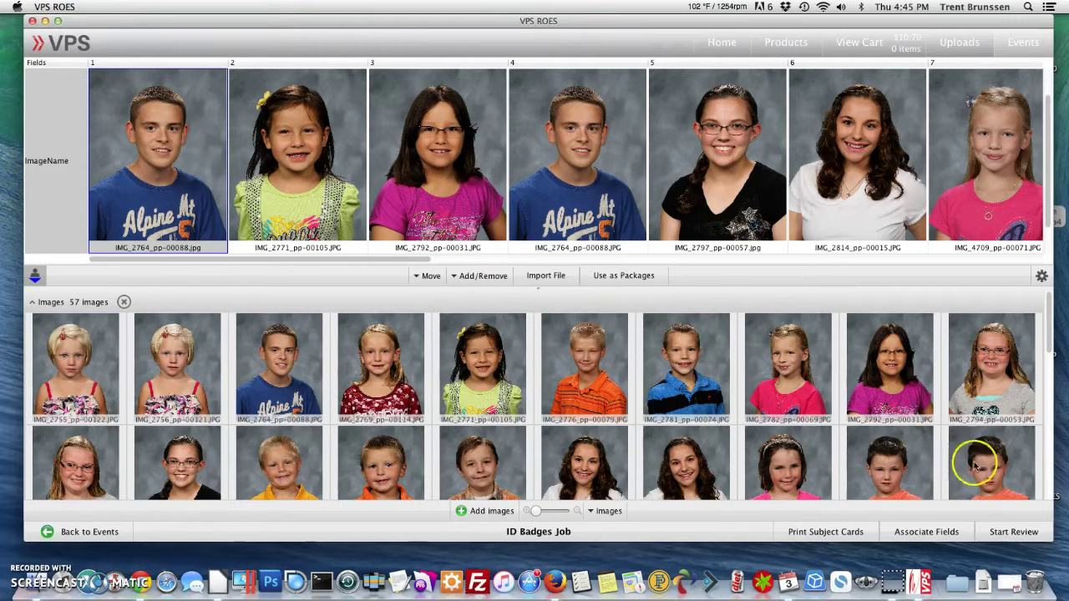
left_click(1002, 532)
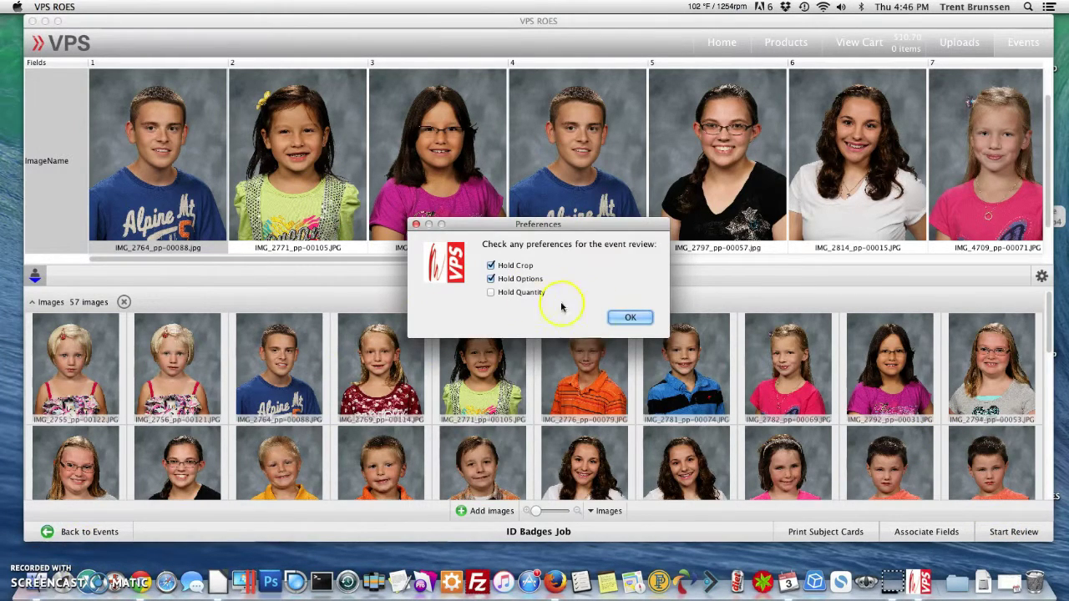
left_click(491, 279)
left_click(630, 317)
left_click(569, 323)
left_click(571, 324)
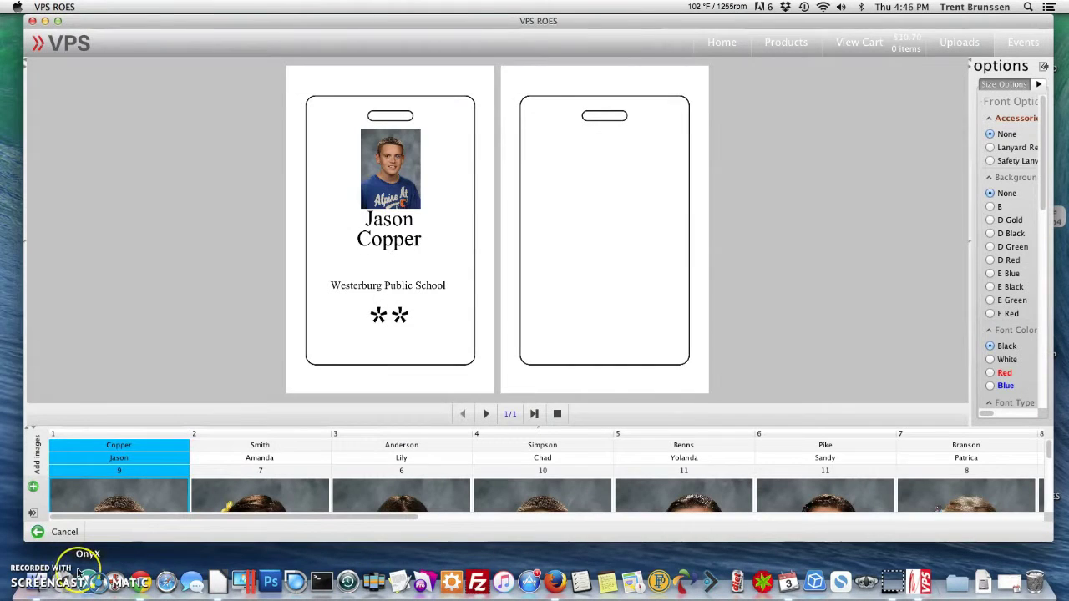
left_click(142, 437)
left_click(226, 328)
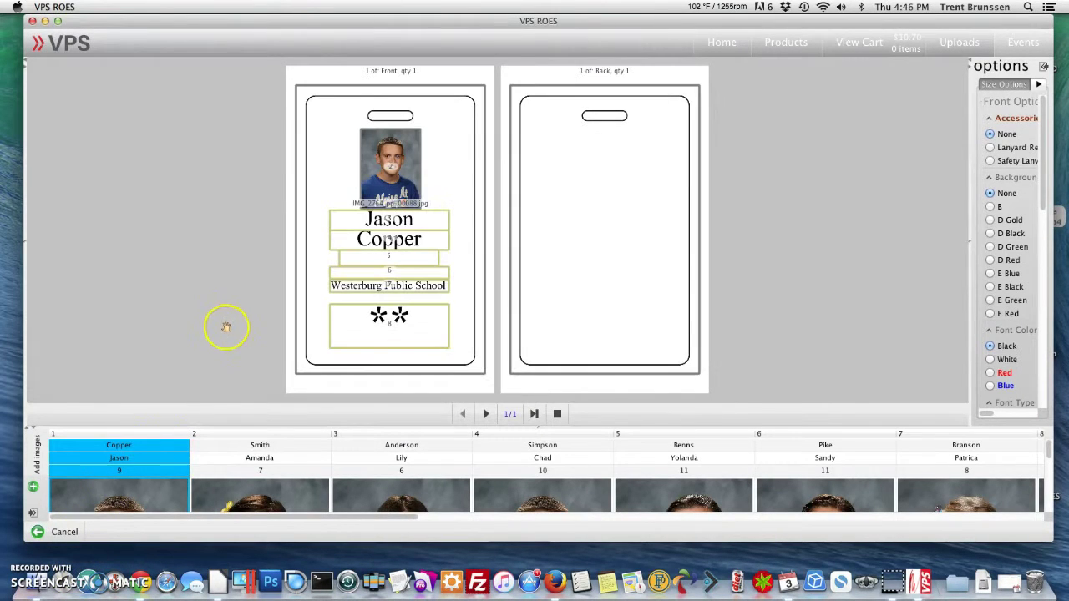
left_click(317, 303)
left_click(203, 410)
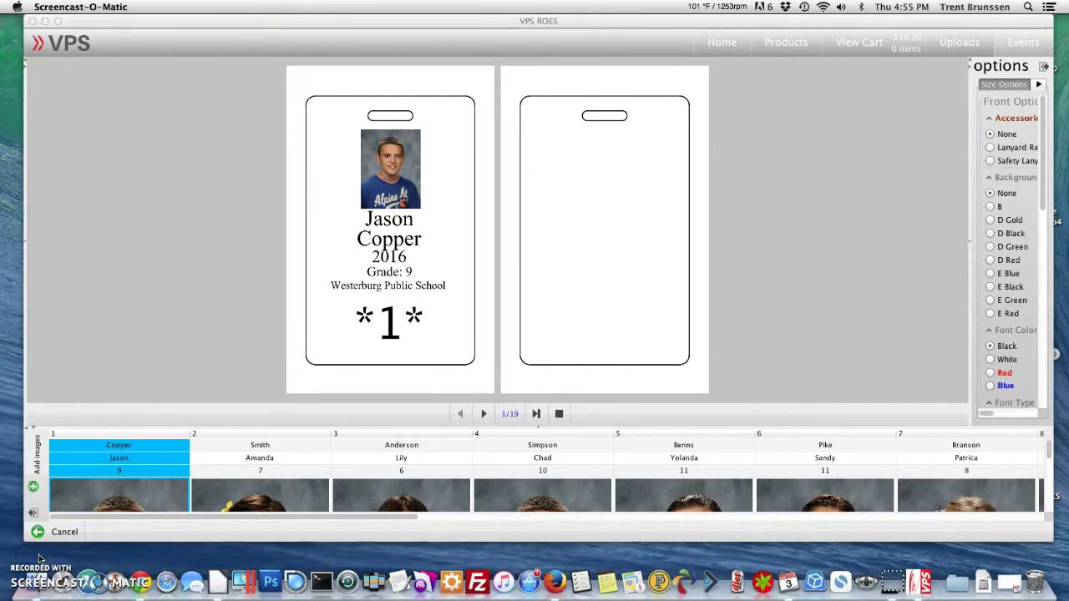
left_click(140, 435)
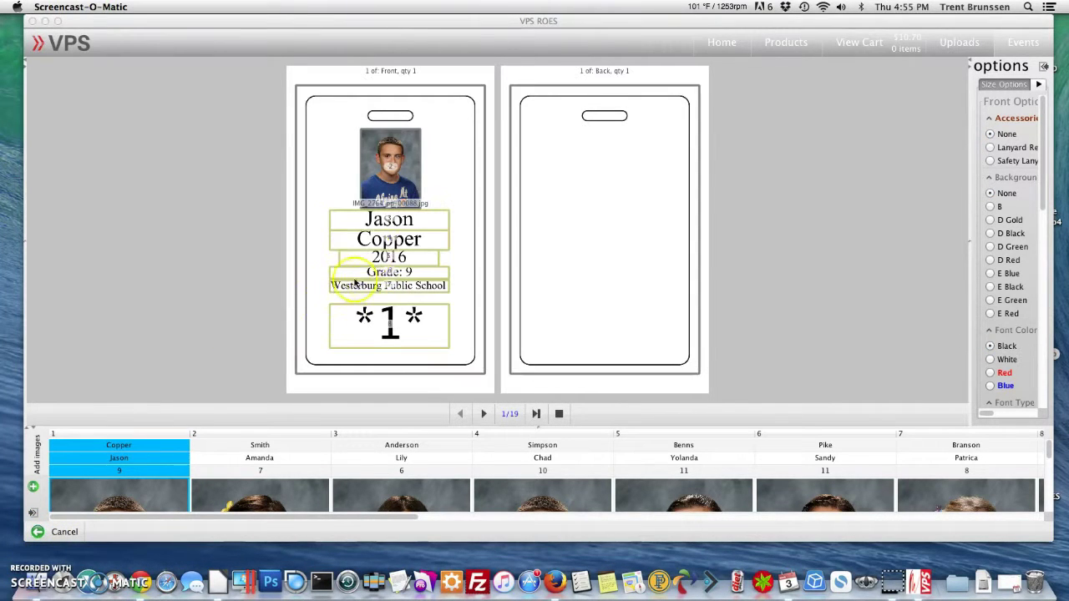
left_click(413, 257)
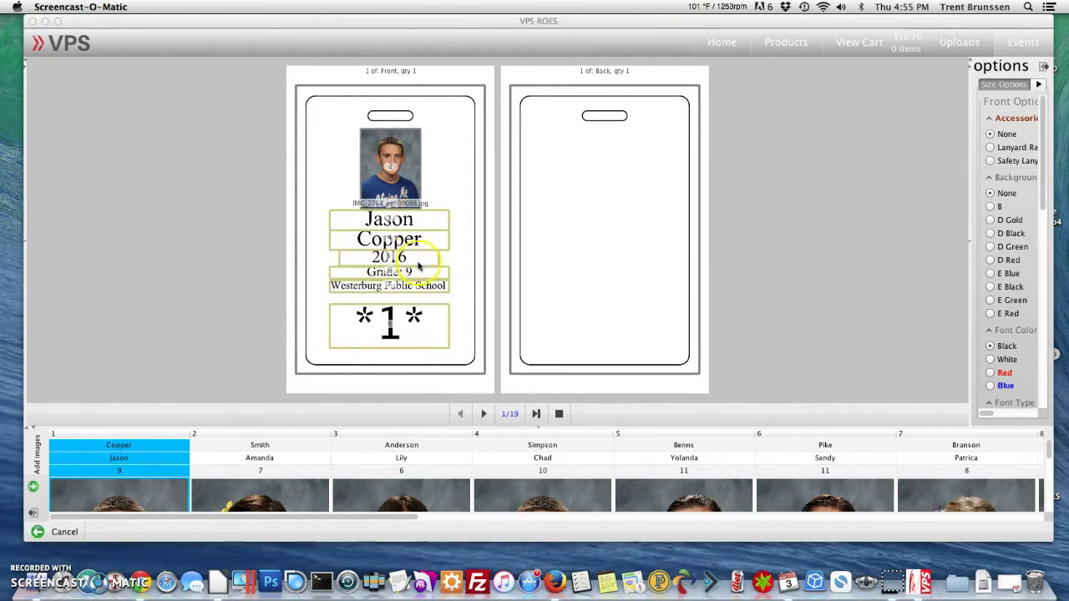
left_click(403, 277)
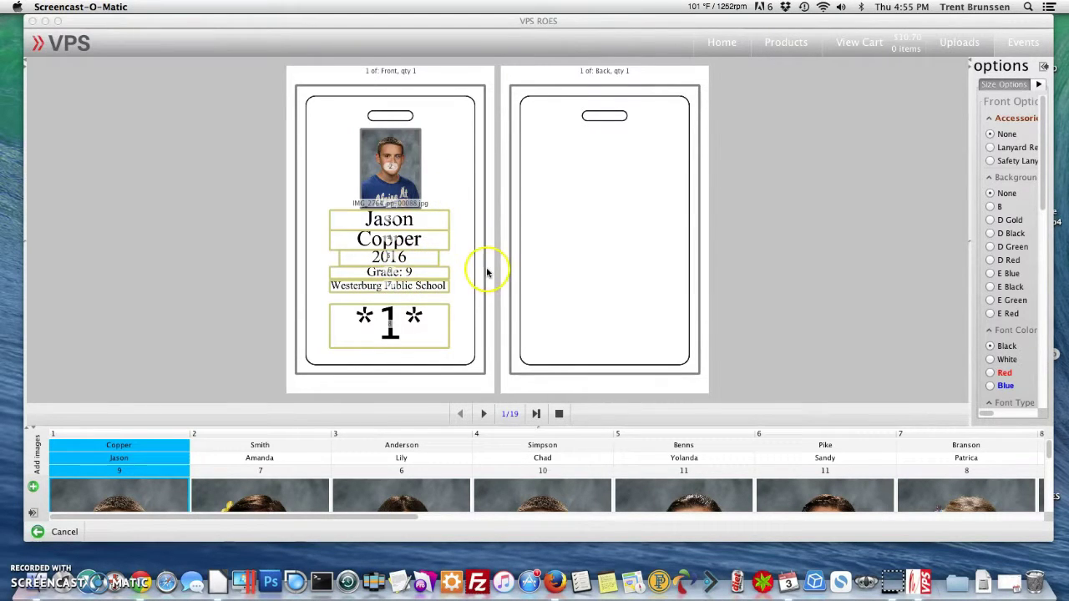
left_click(537, 414)
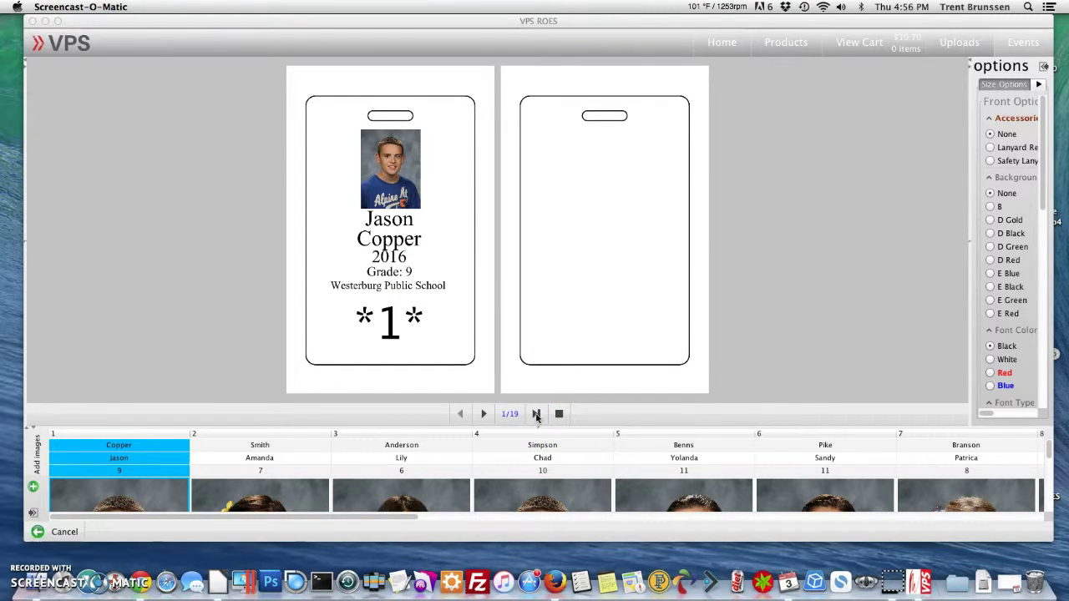
Auto-fill all 19 badges in Automatic mode and add them to the order
left_click(537, 415)
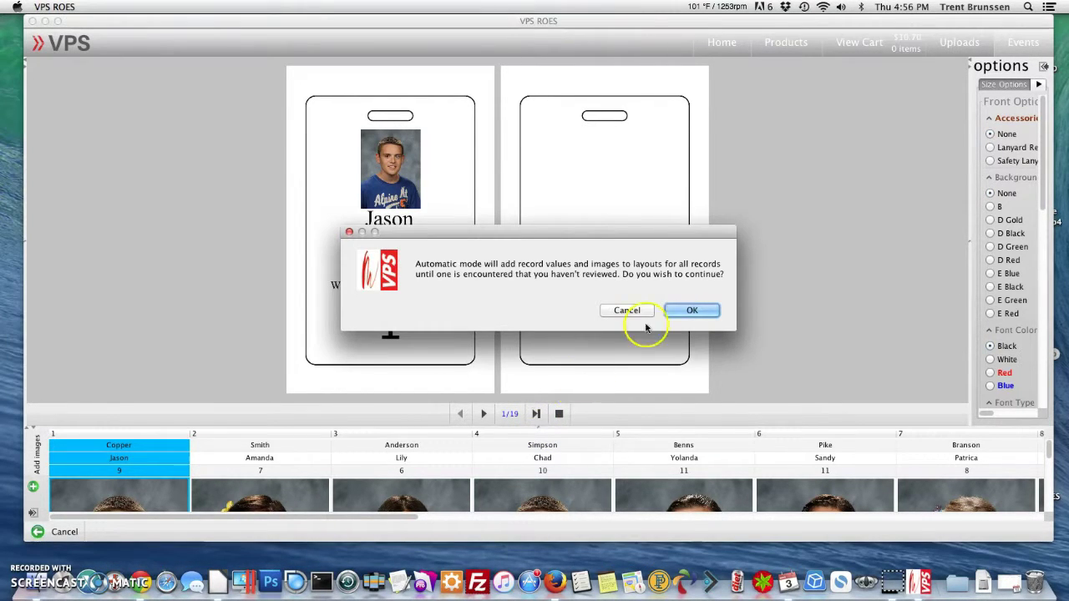
left_click(692, 311)
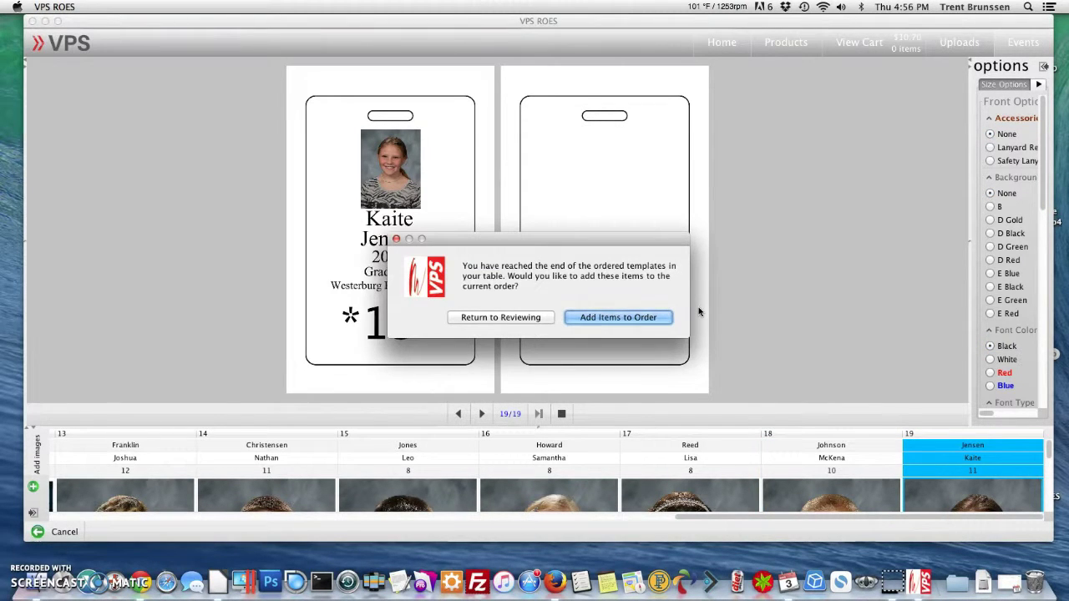
left_click(651, 319)
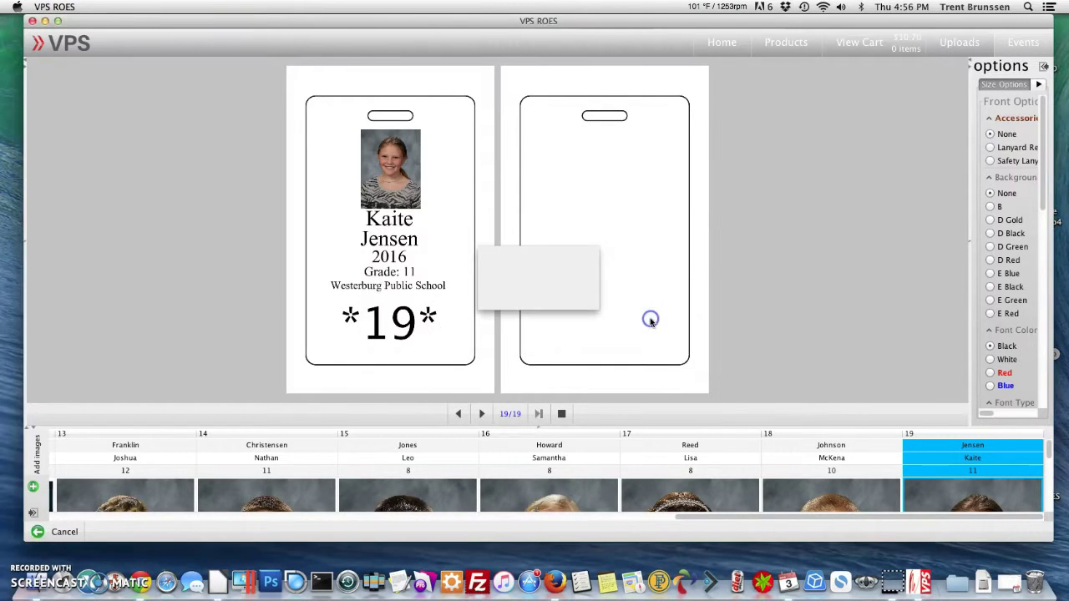